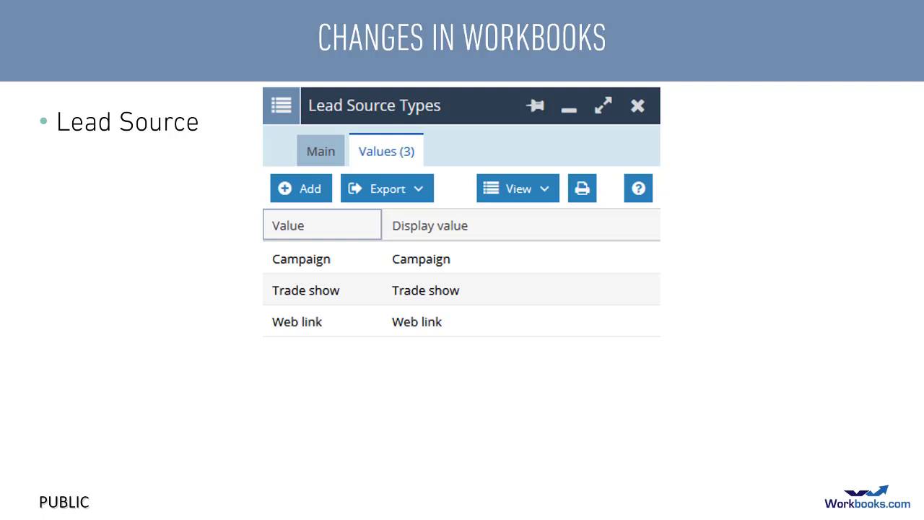
pyautogui.press('Right')
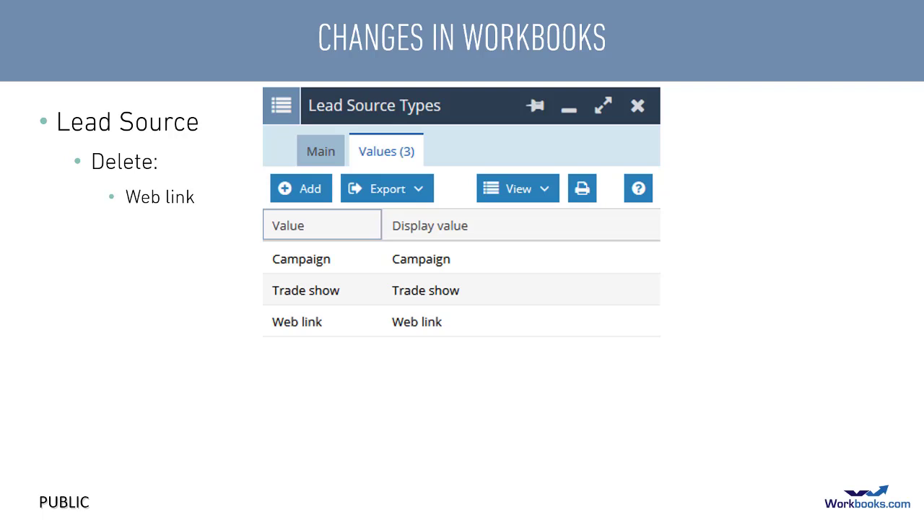
pyautogui.press('Right')
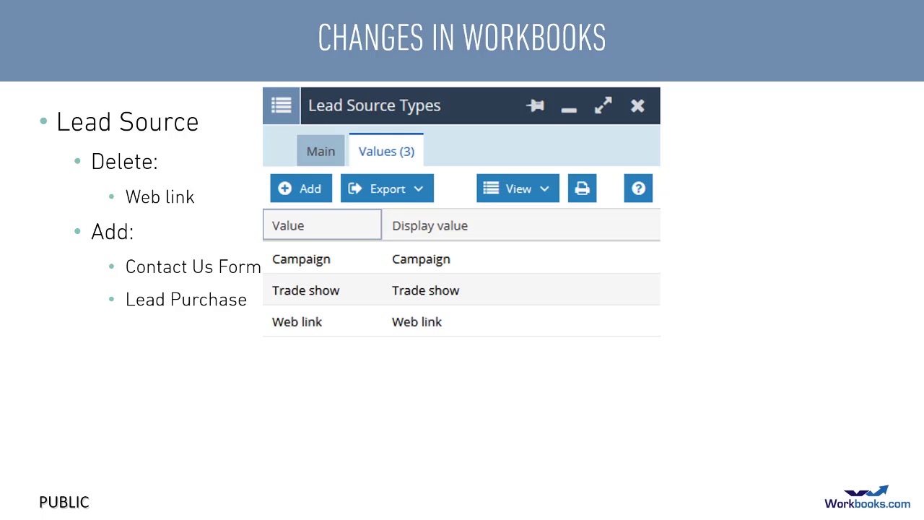
pyautogui.press('Right')
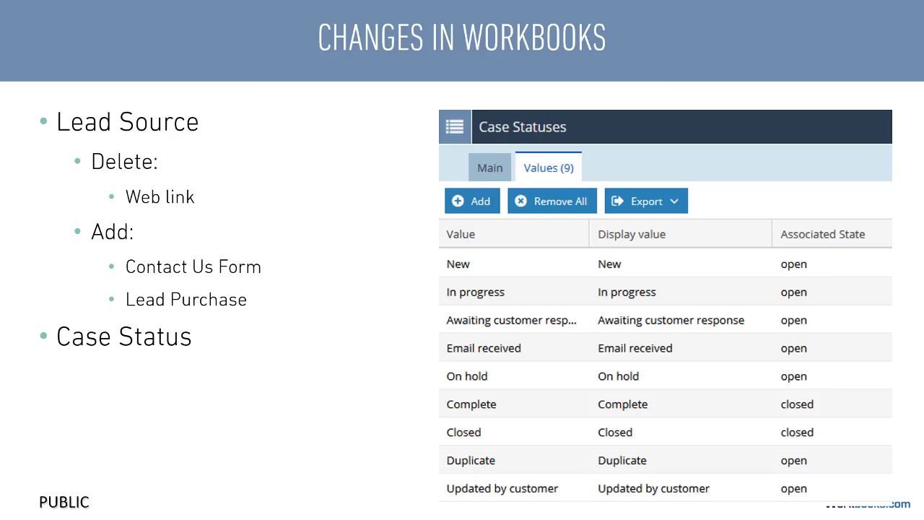
pyautogui.press('Right')
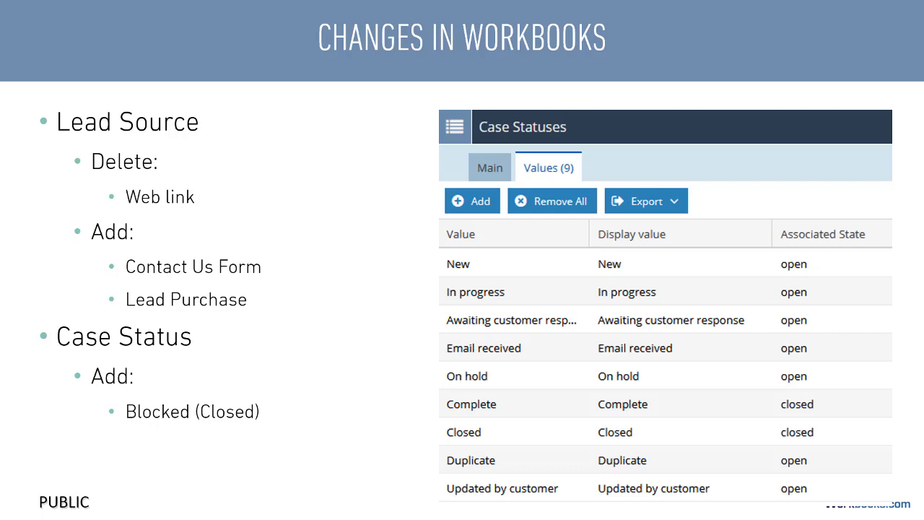
pyautogui.press('Right')
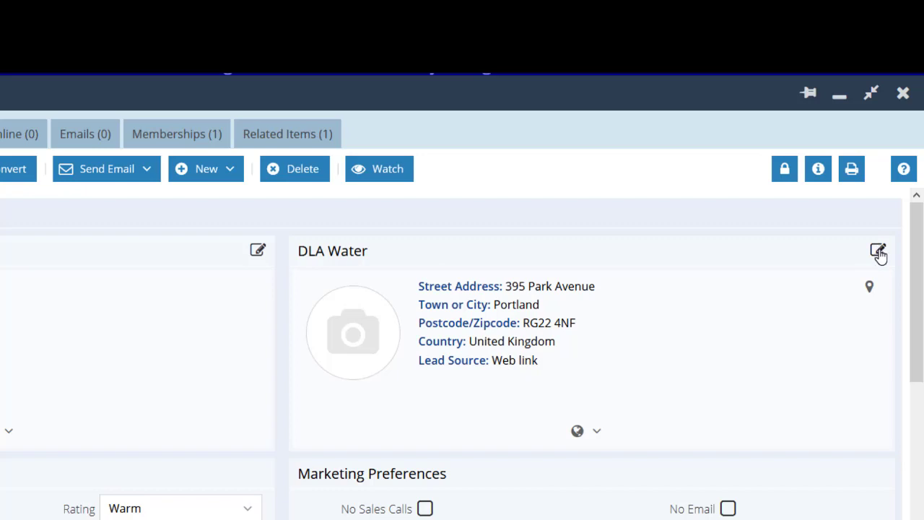
# Examine the Lead Source options available in the DLA Water lead's organisation details, then close the record
pyautogui.click(878, 251)
pyautogui.scroll(-3, 557, 339)
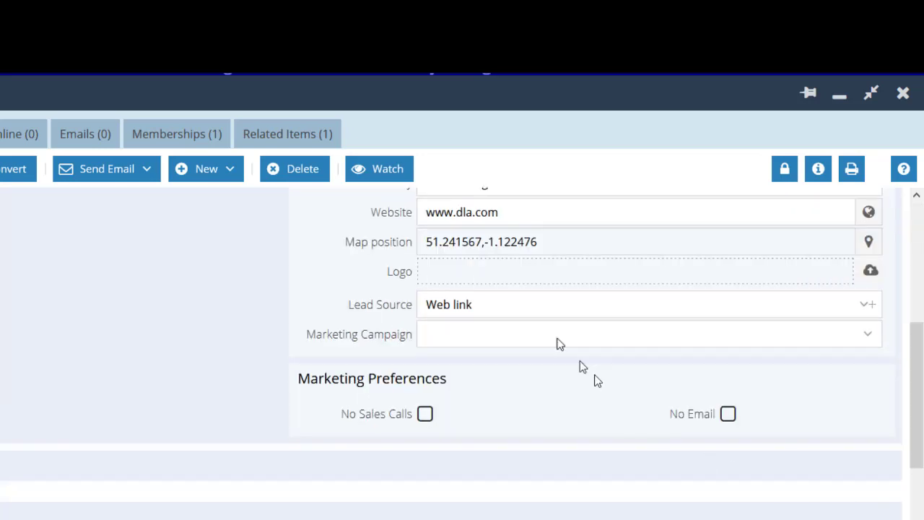
pyautogui.click(863, 309)
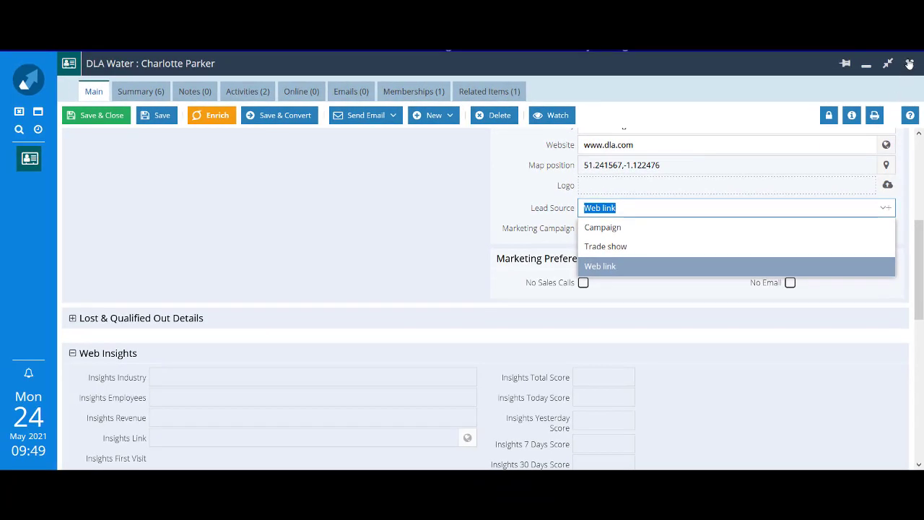
pyautogui.click(909, 63)
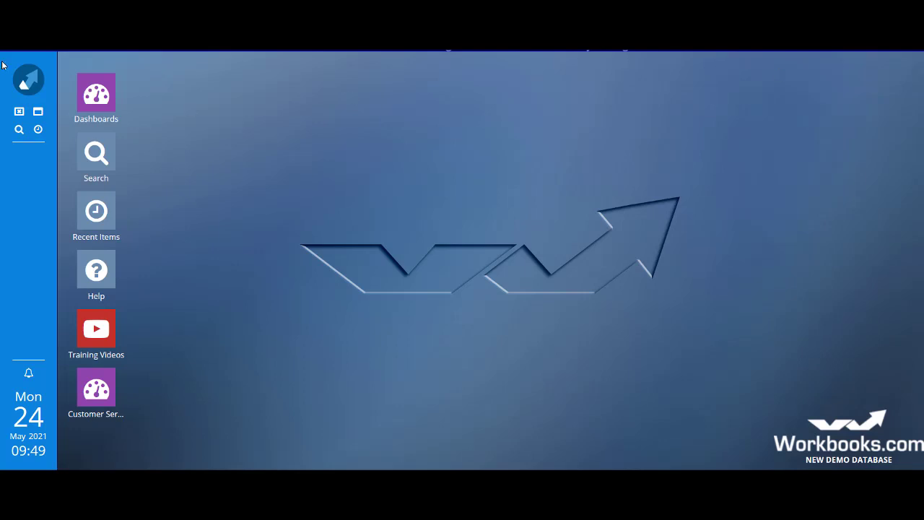
# Open the Picklists page under the Customisation configuration and maximise its window
pyautogui.click(29, 79)
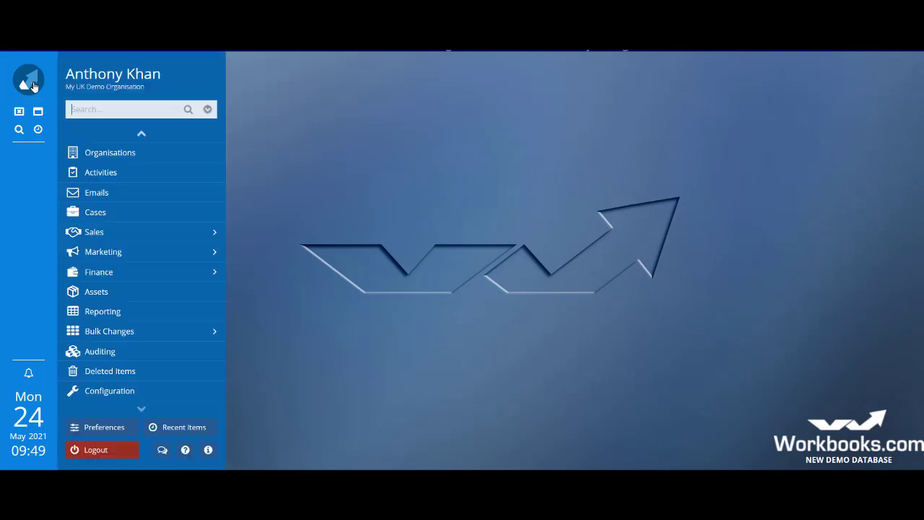
pyautogui.click(122, 397)
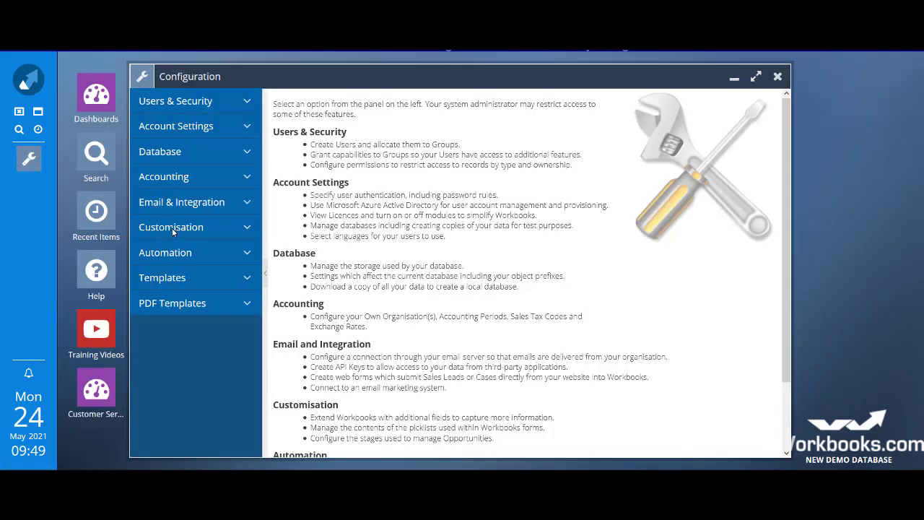
pyautogui.click(171, 226)
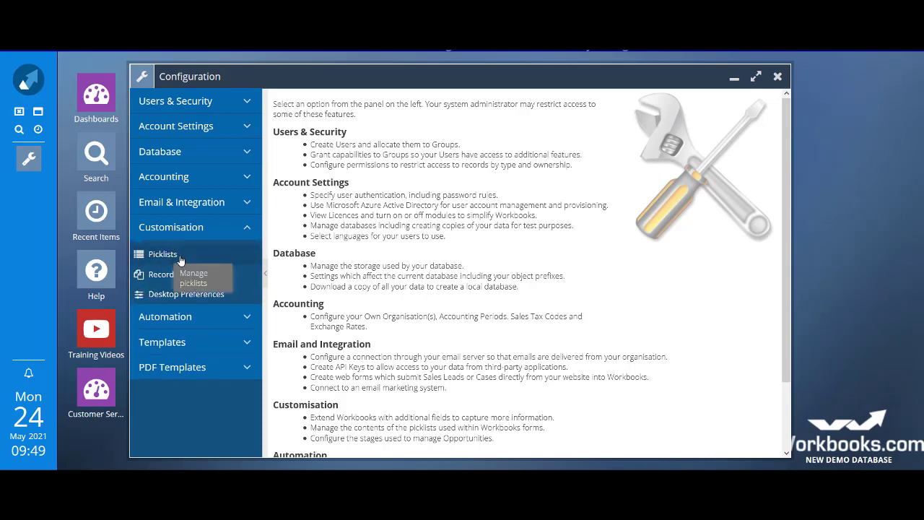
pyautogui.click(180, 258)
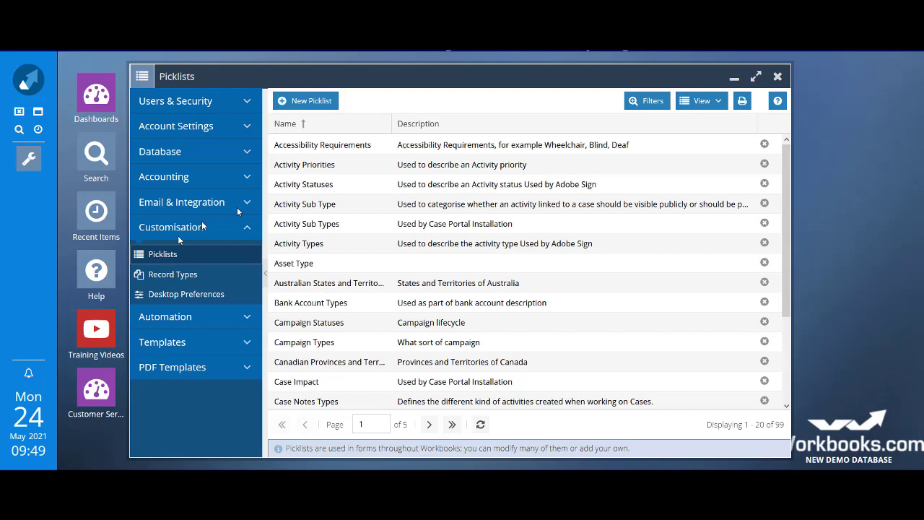
pyautogui.click(755, 77)
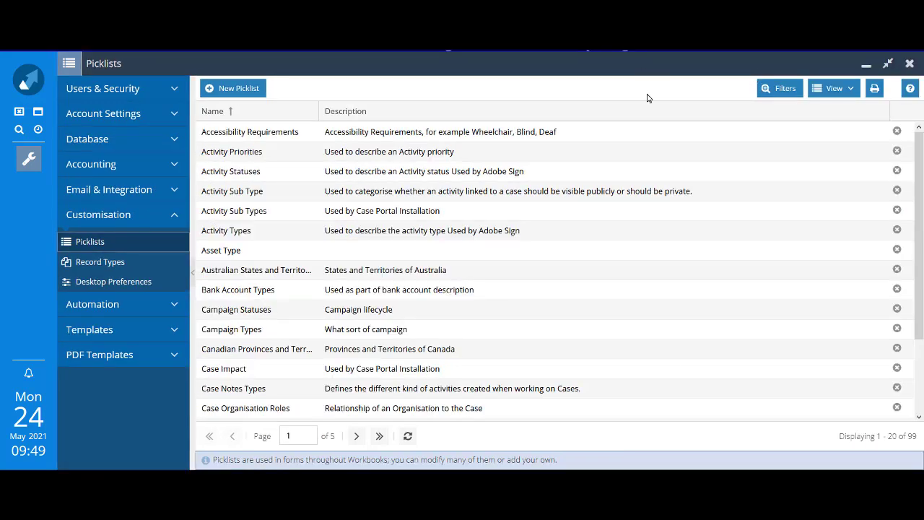
# Add a picklist filter with the condition Name contains and save it to the view
pyautogui.click(771, 89)
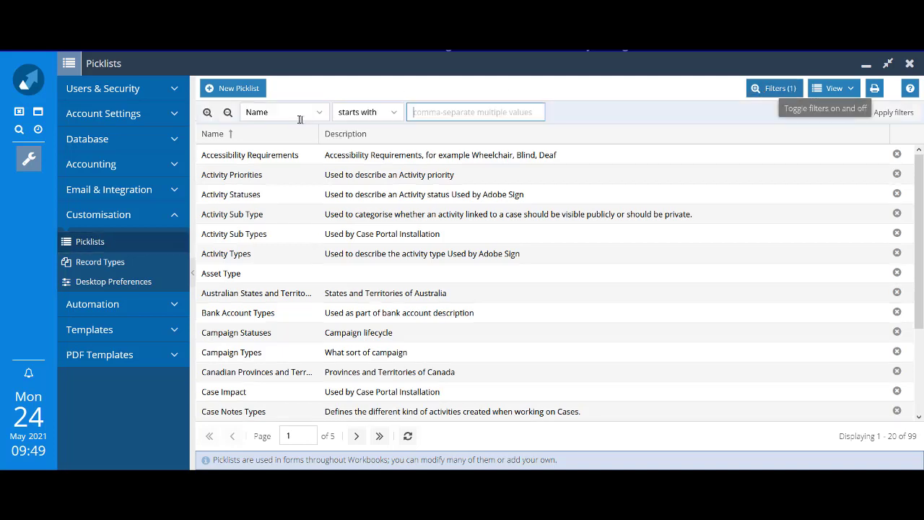
pyautogui.click(396, 114)
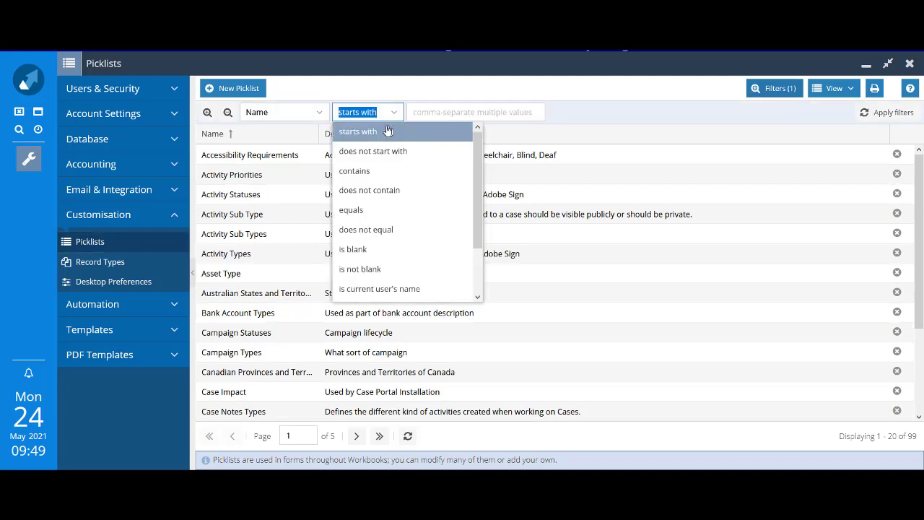
pyautogui.click(377, 173)
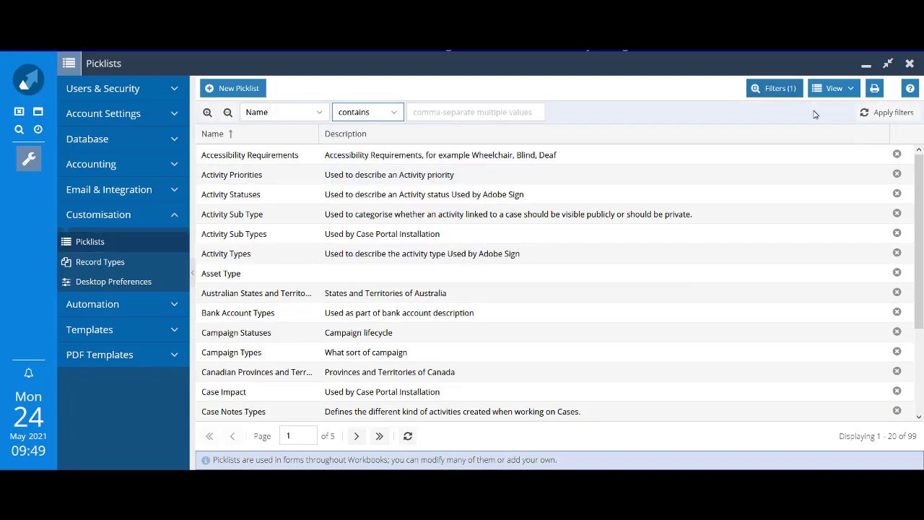
pyautogui.click(850, 91)
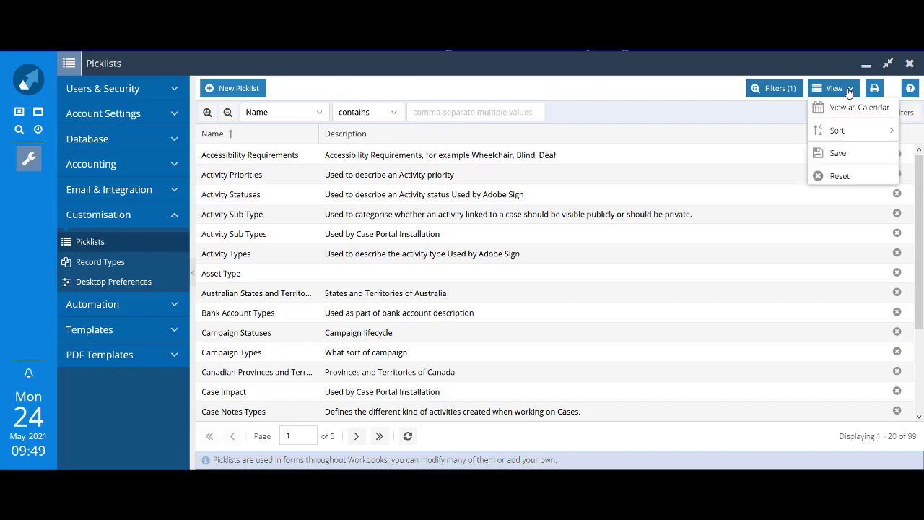
pyautogui.click(849, 158)
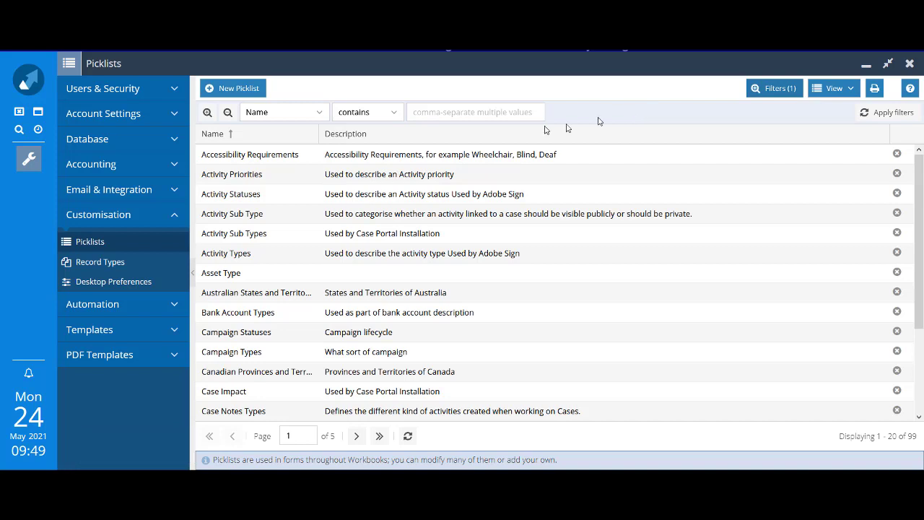
# Filter the picklists by the name "source" and open the Lead Source Types picklist in a maximised window
pyautogui.click(435, 112)
pyautogui.write('source')
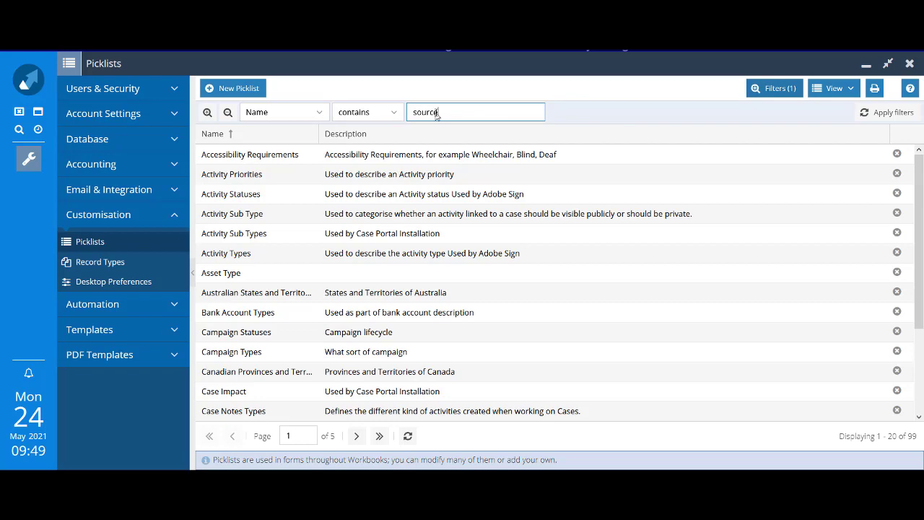
pyautogui.press('Return')
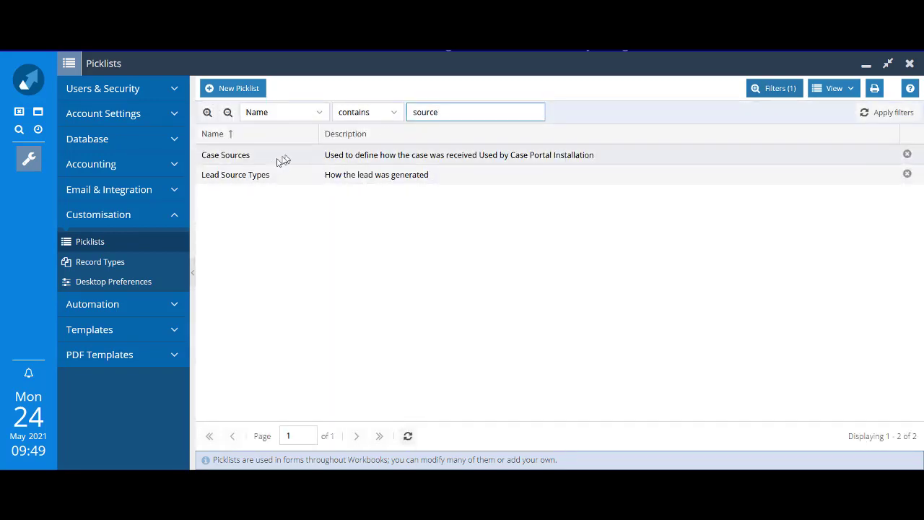
pyautogui.click(256, 178)
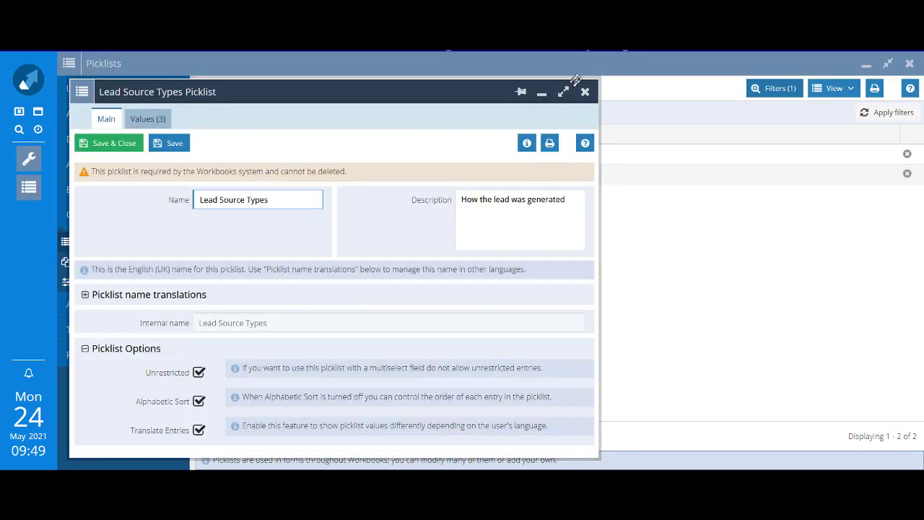
pyautogui.click(564, 91)
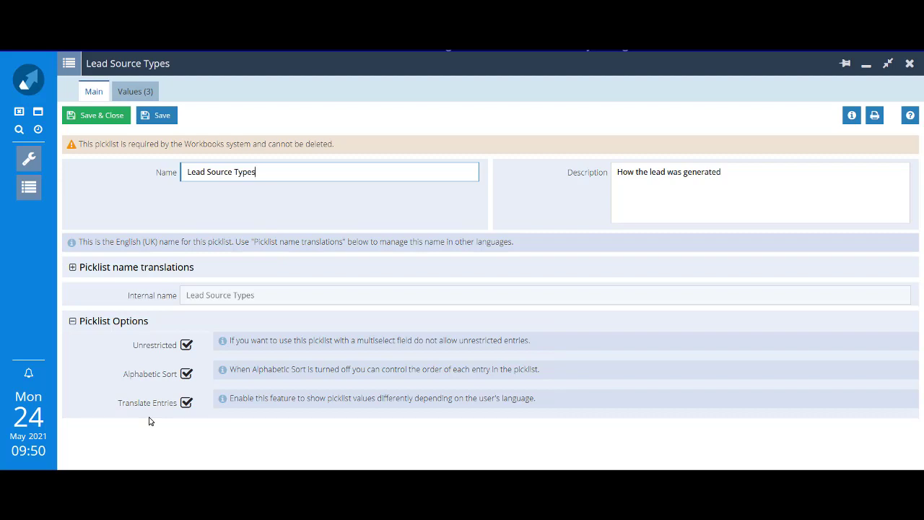
# Delete the Web link value from the Lead Source Types picklist
pyautogui.click(139, 94)
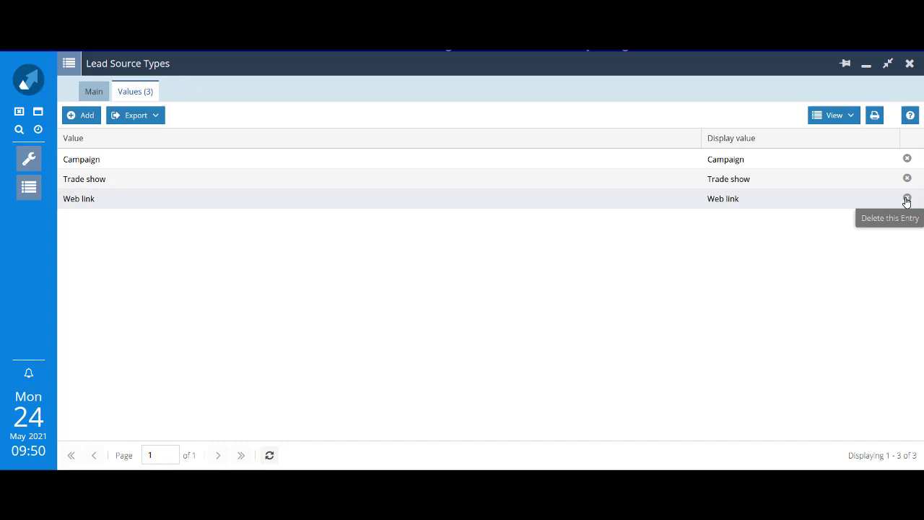
pyautogui.click(906, 199)
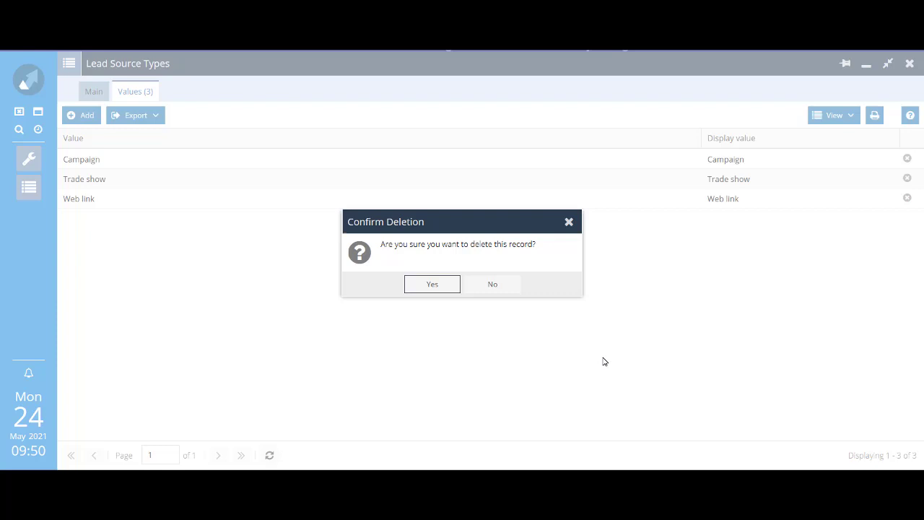
pyautogui.click(433, 284)
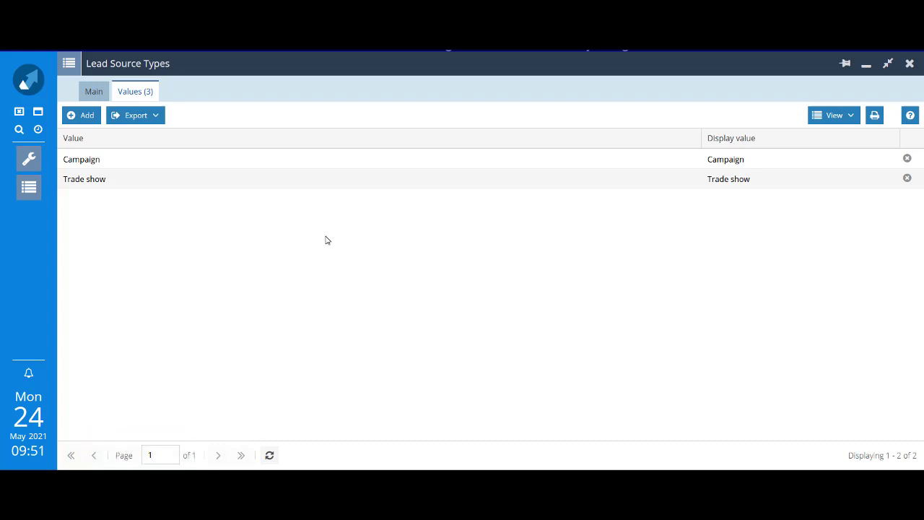
# Add Lead Purchase and Contact Us Form as values of the Lead Source Types picklist, then save and close it
pyautogui.click(85, 117)
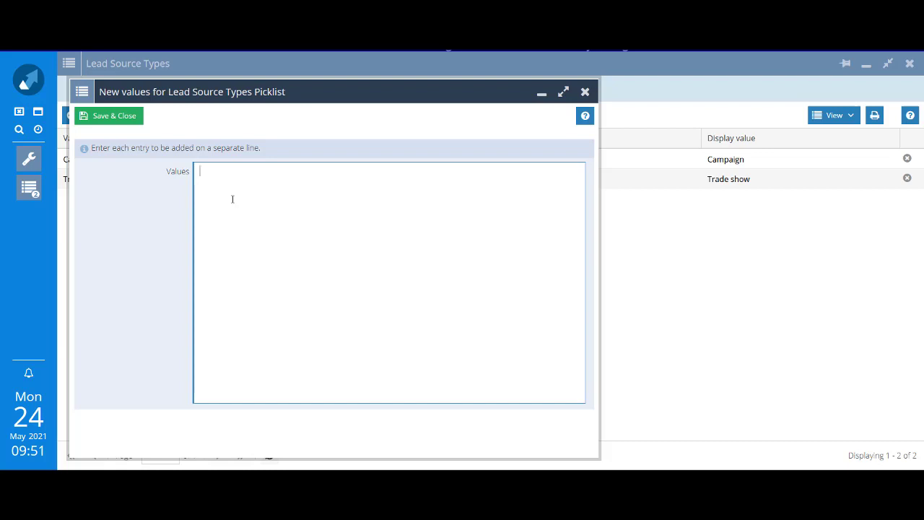
pyautogui.write('Lead Purchase Contact Us Form')
pyautogui.click(116, 120)
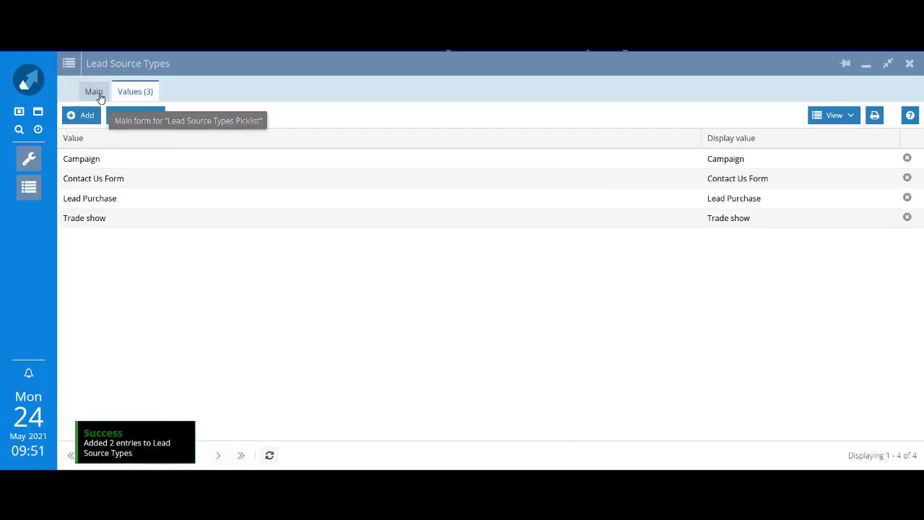
pyautogui.click(101, 94)
pyautogui.click(103, 123)
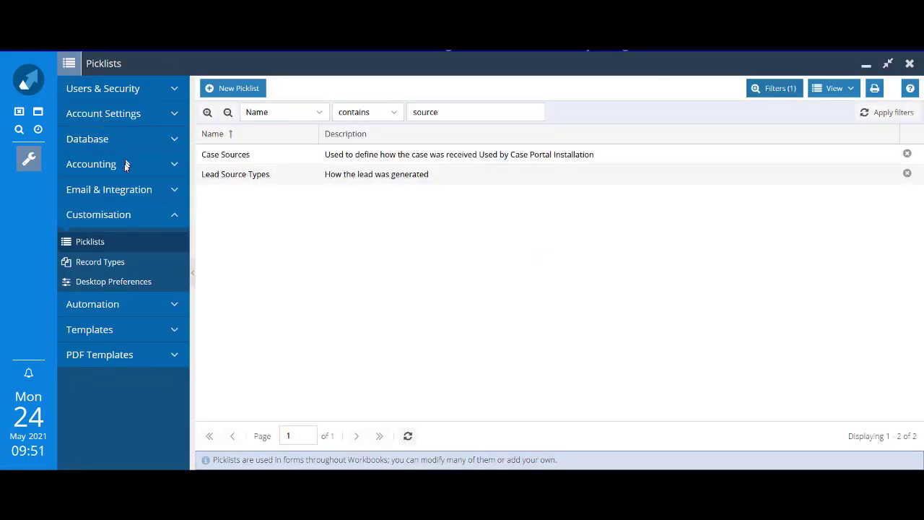
# Reopen the DLA Water lead from the recent items and check the options of its Lead Source field
pyautogui.click(38, 132)
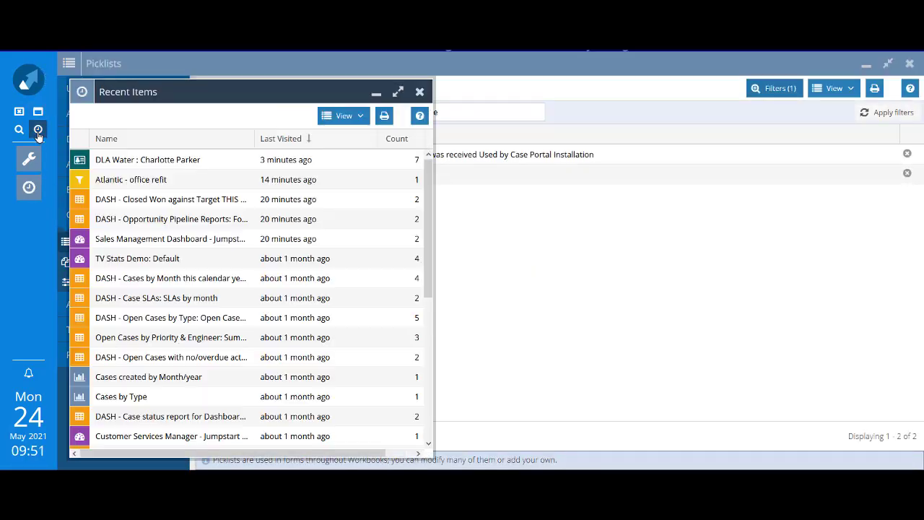
pyautogui.click(137, 163)
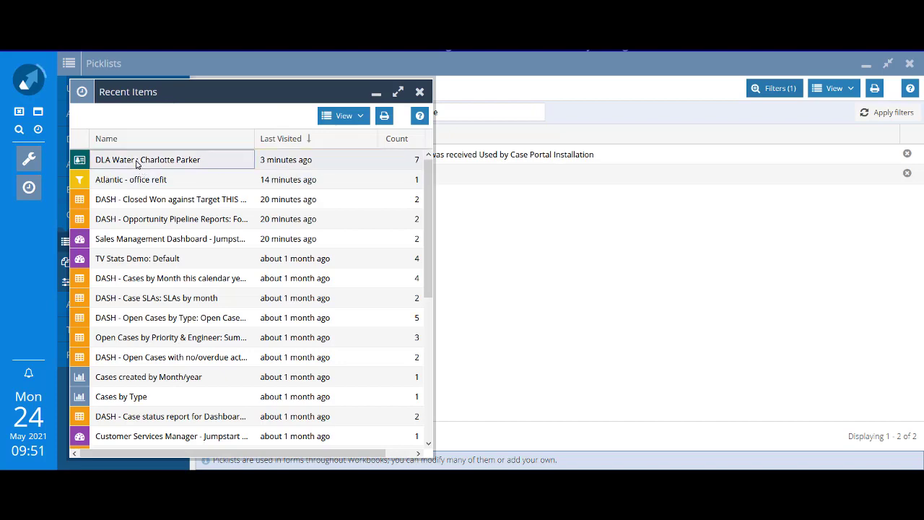
pyautogui.doubleClick(138, 162)
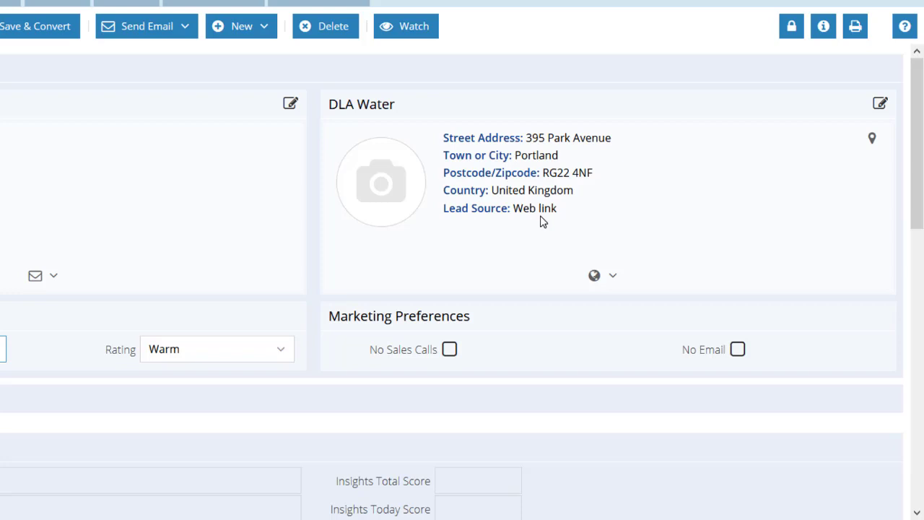
pyautogui.click(880, 104)
pyautogui.scroll(-3, 835, 334)
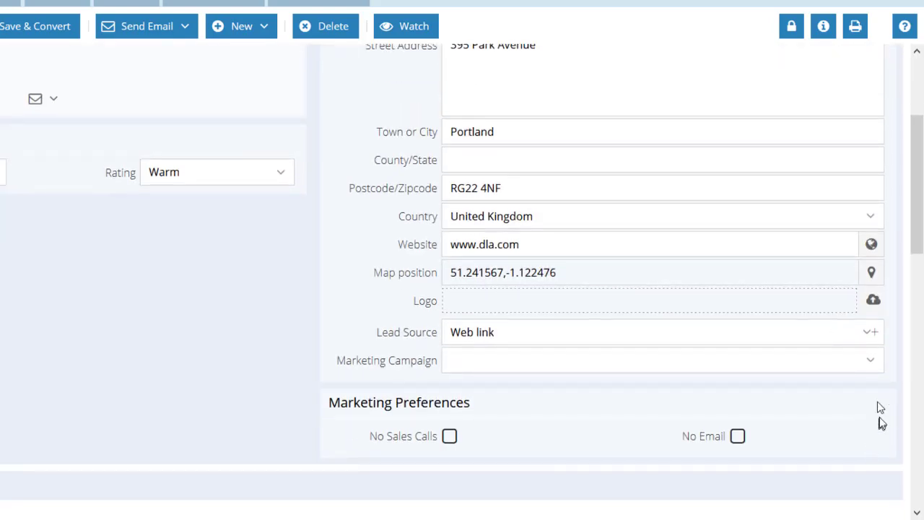
pyautogui.click(862, 338)
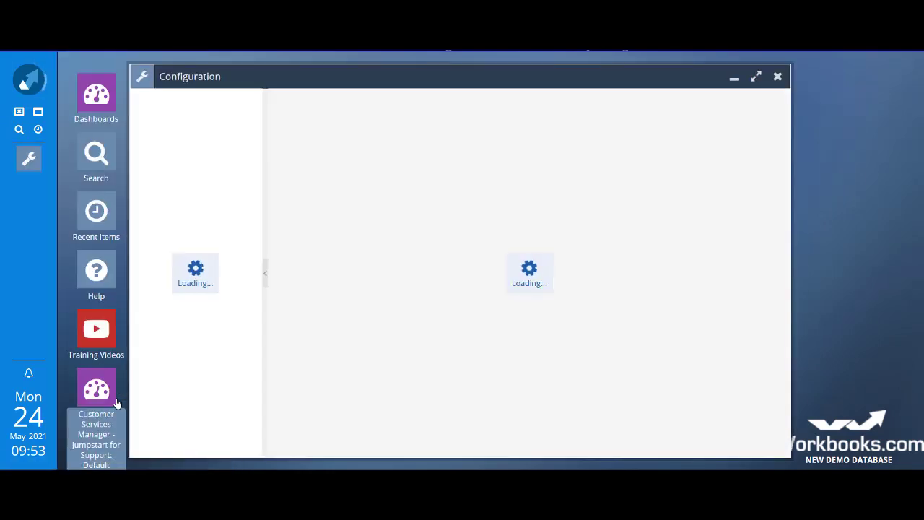
# Open the Picklists customisation settings in a maximised window
pyautogui.click(191, 231)
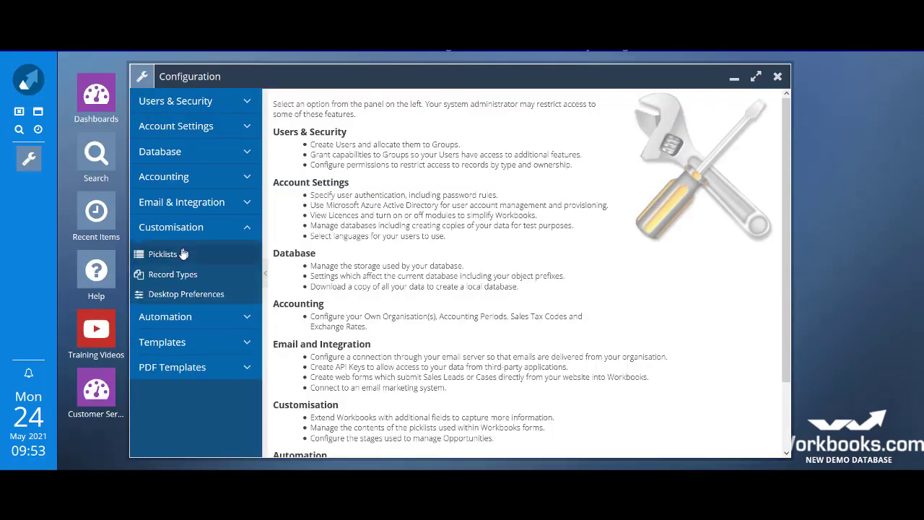
pyautogui.click(180, 255)
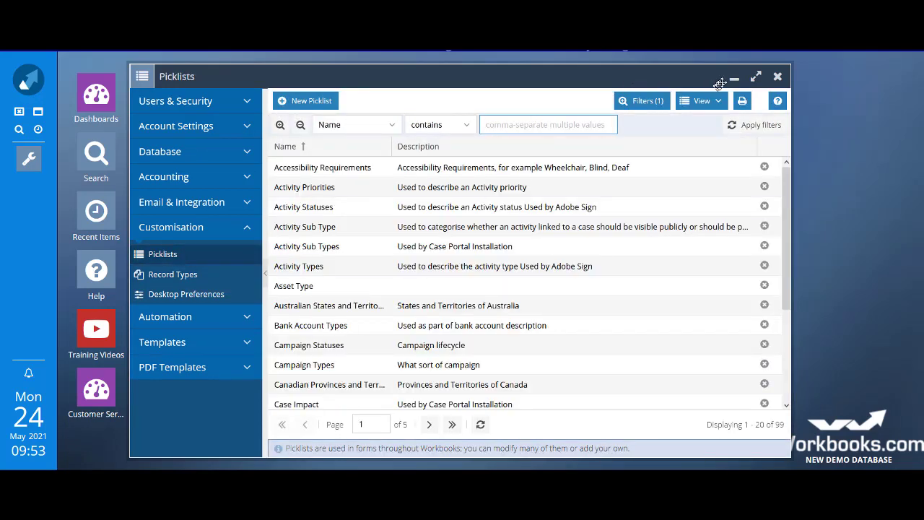
pyautogui.click(754, 77)
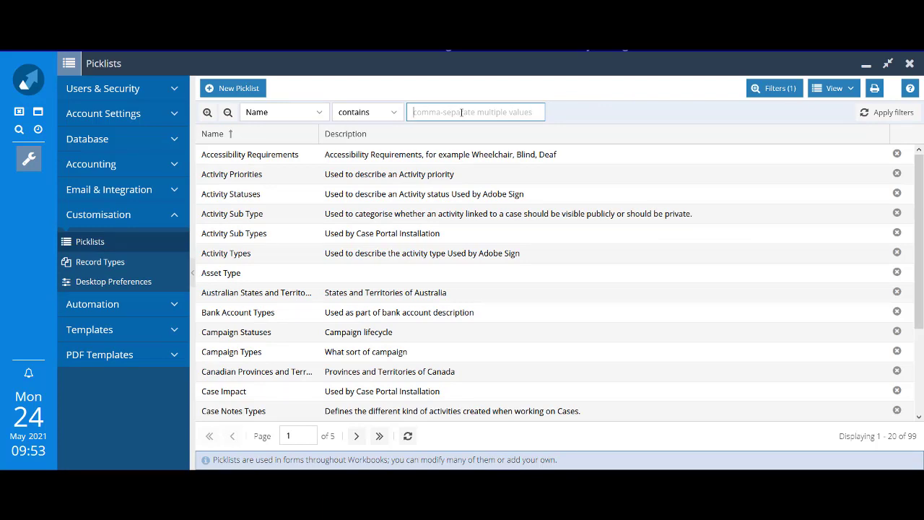
# Filter the picklists by the name "status" and open the Case Statuses picklist
pyautogui.write('status')
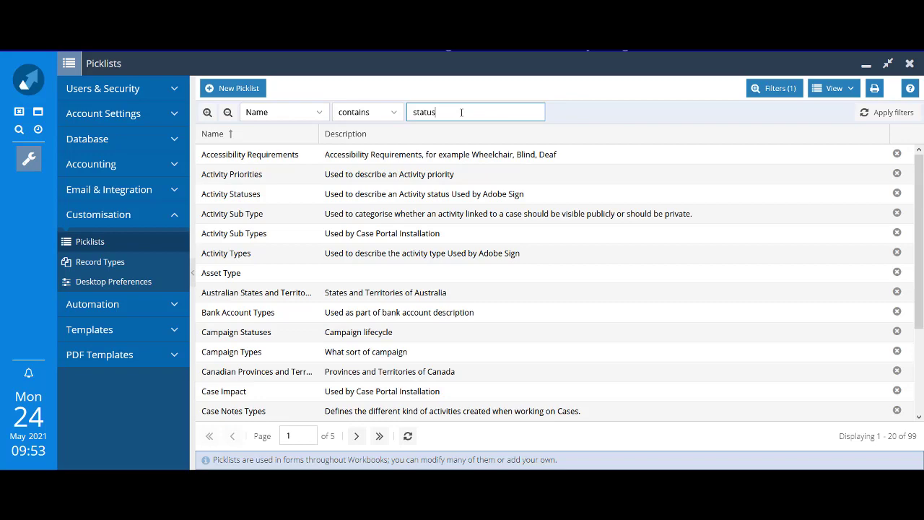
pyautogui.press('Return')
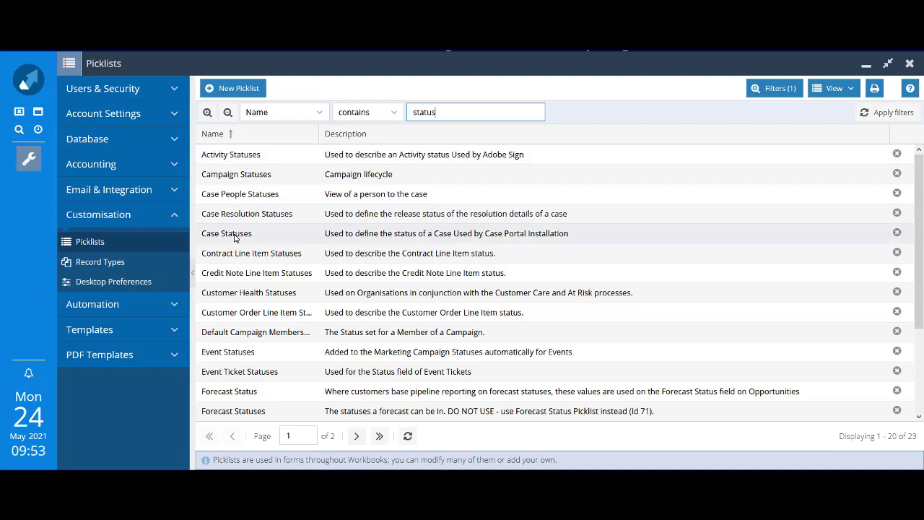
pyautogui.click(234, 237)
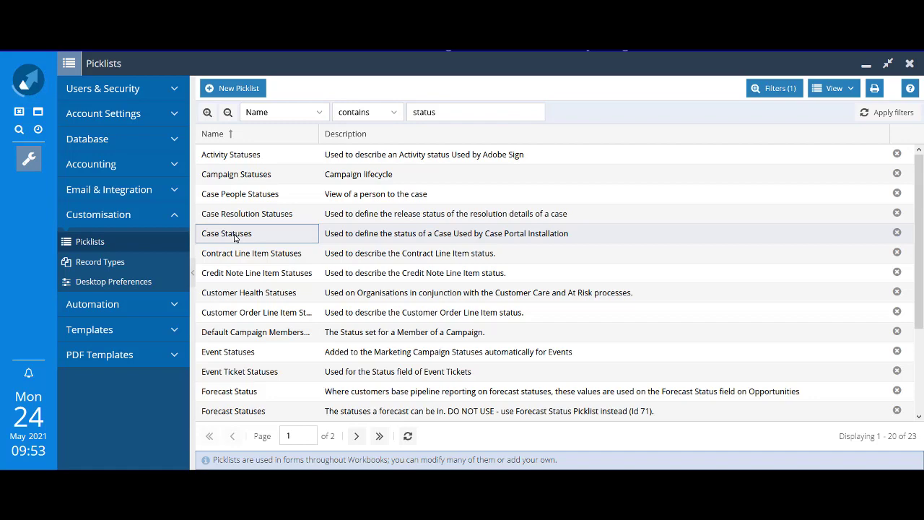
pyautogui.doubleClick(234, 239)
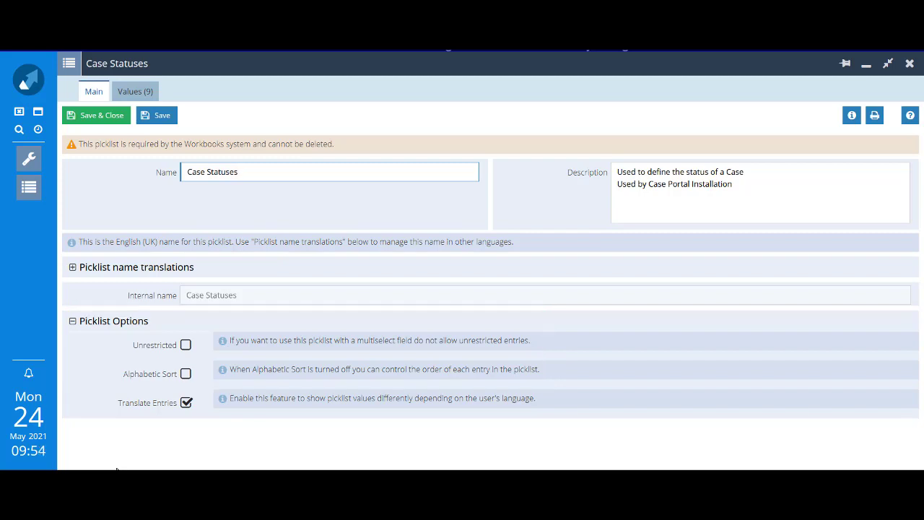
# Enter a new Blocked value for the Case Statuses picklist and position it after On hold
pyautogui.click(135, 91)
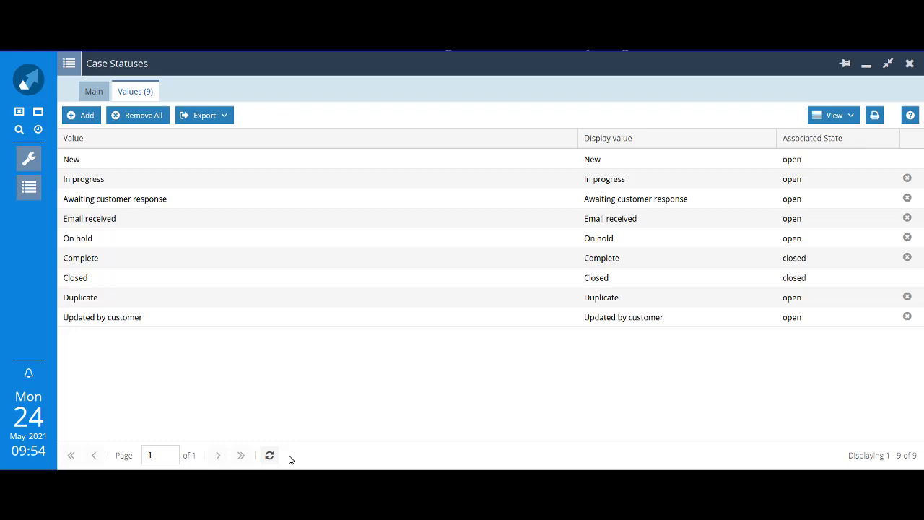
pyautogui.click(85, 116)
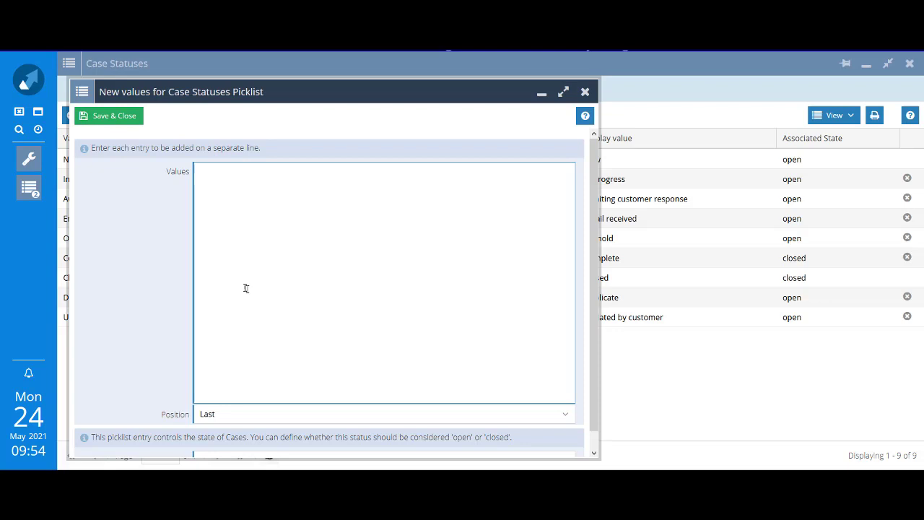
pyautogui.write('Blocked')
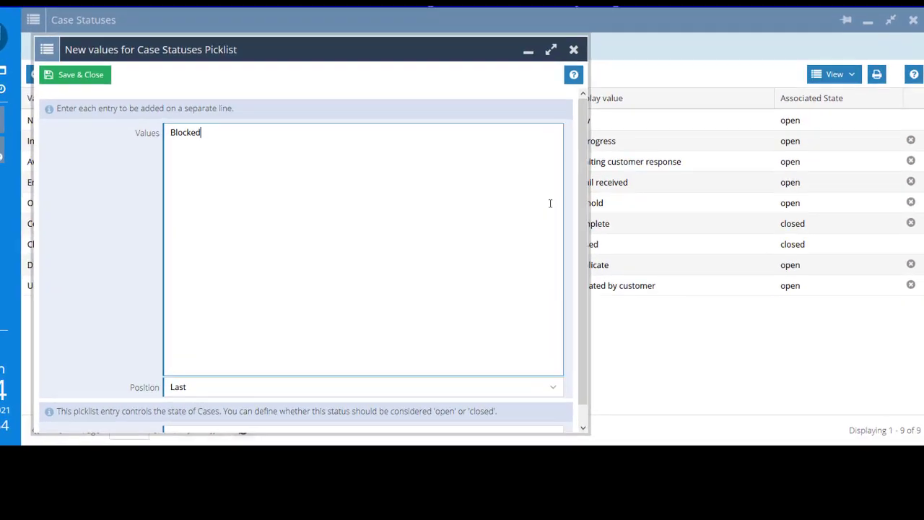
pyautogui.scroll(-1, 556, 231)
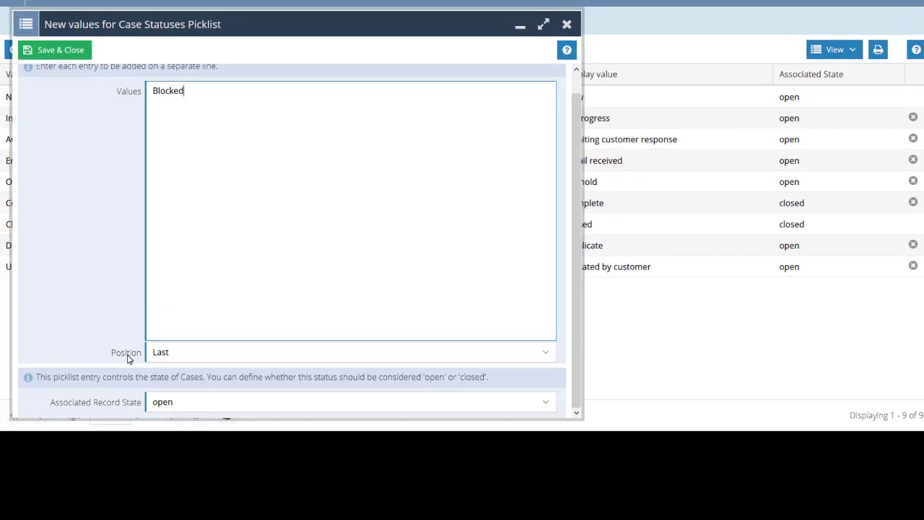
pyautogui.click(549, 354)
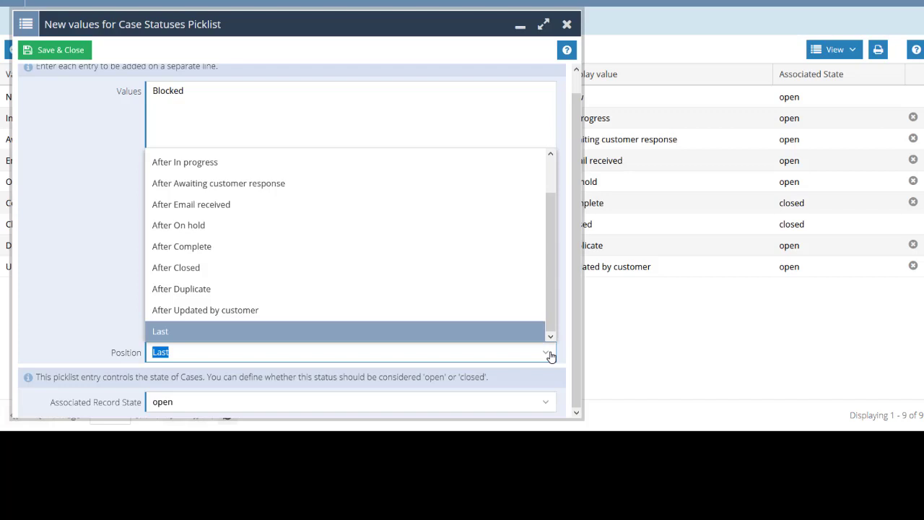
pyautogui.click(306, 226)
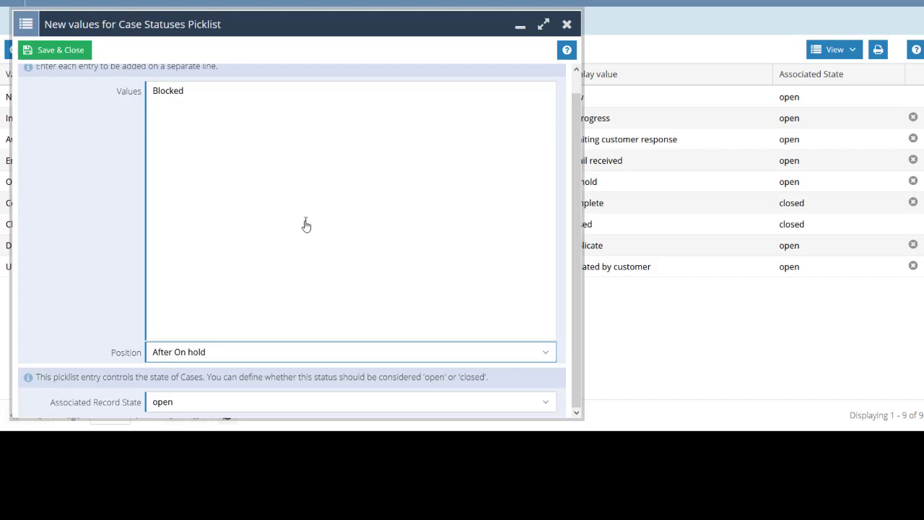
# Set the new value's associated record state to closed, then save and close both the value and the Case Statuses picklist
pyautogui.click(543, 404)
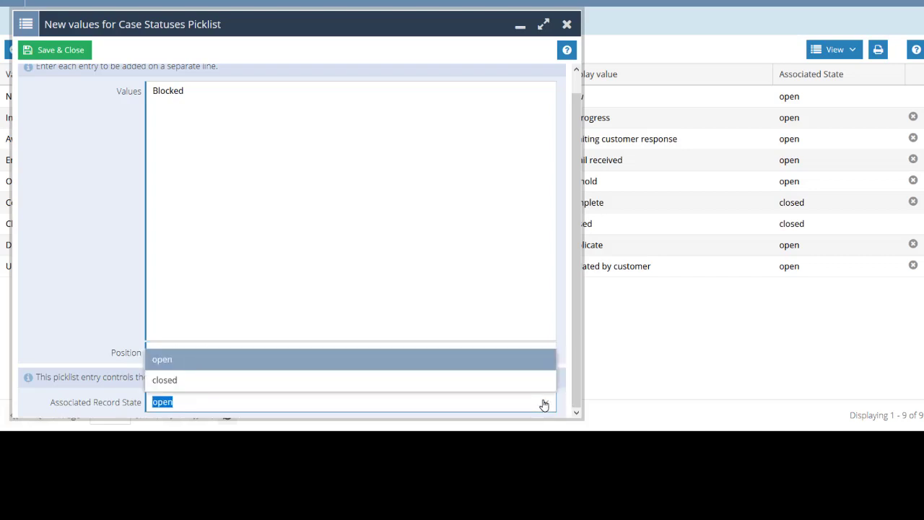
pyautogui.click(531, 386)
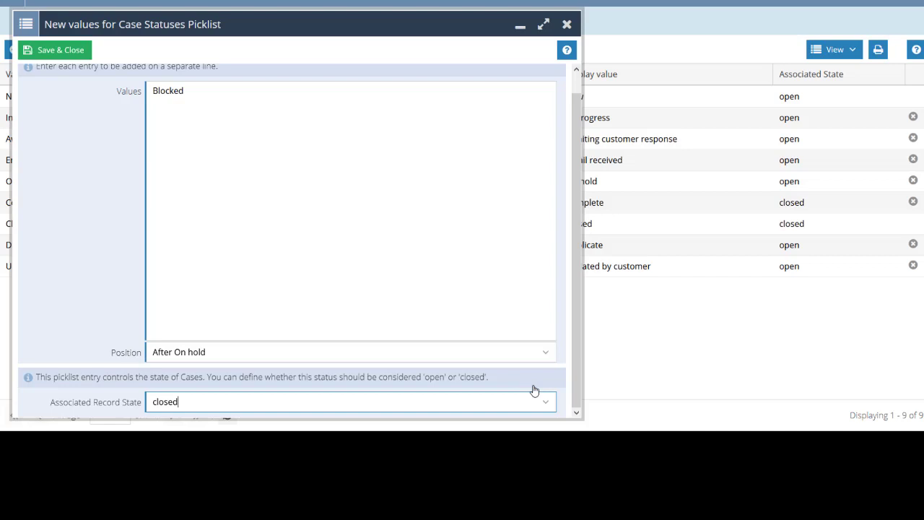
pyautogui.click(62, 49)
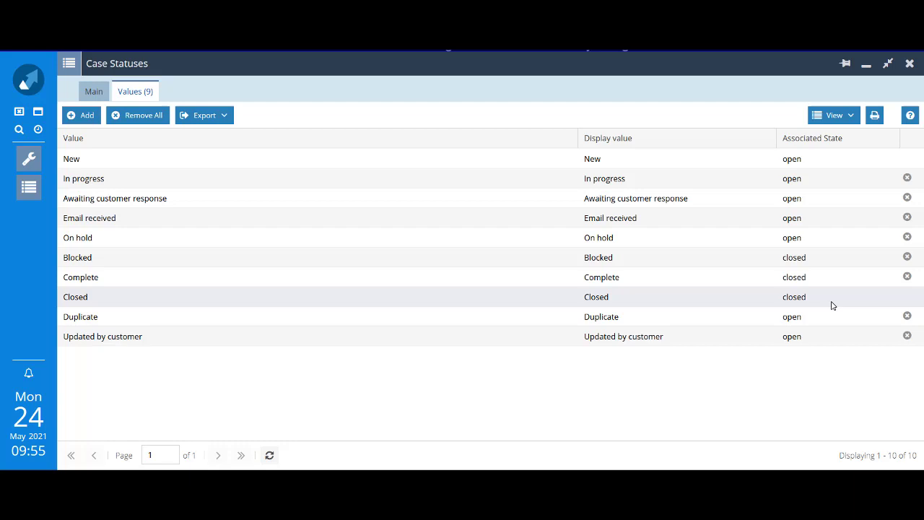
pyautogui.click(100, 91)
pyautogui.click(90, 119)
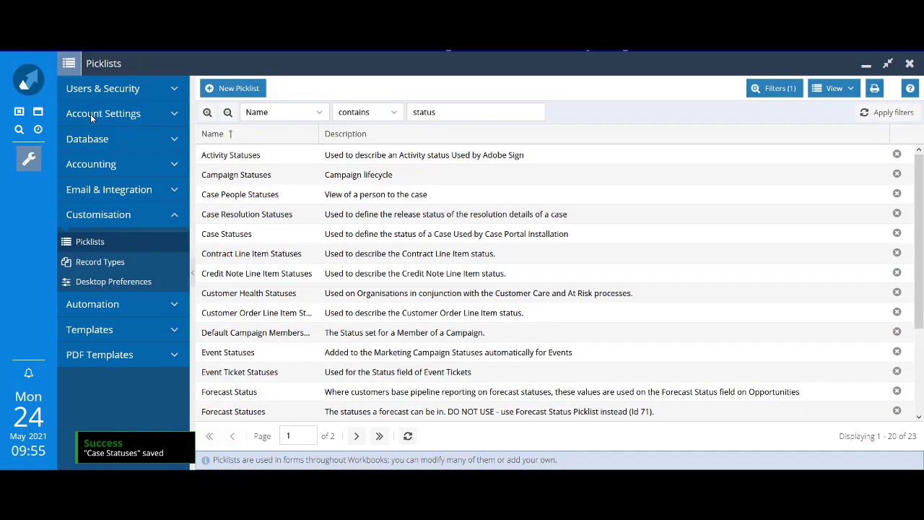
# Create a new case with the status Blocked and the summary "Test blocked case", then save and close it
pyautogui.click(29, 79)
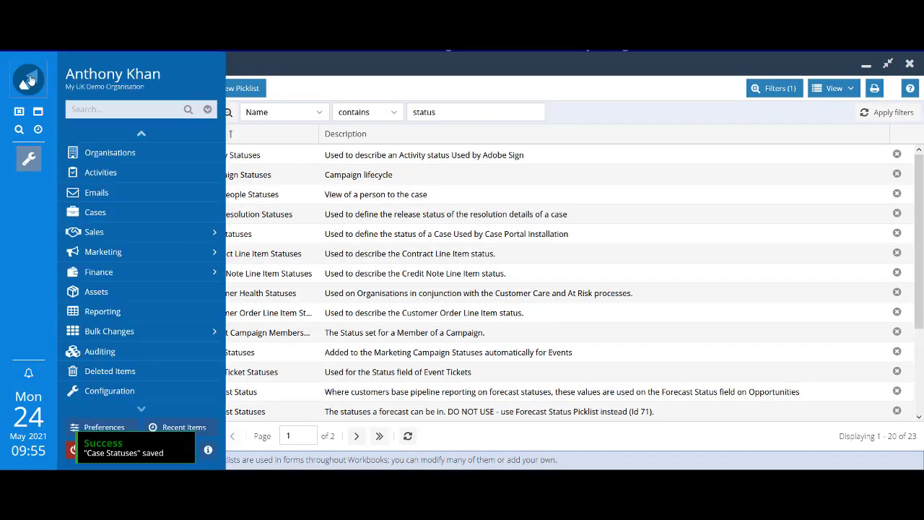
pyautogui.scroll(2, 104, 166)
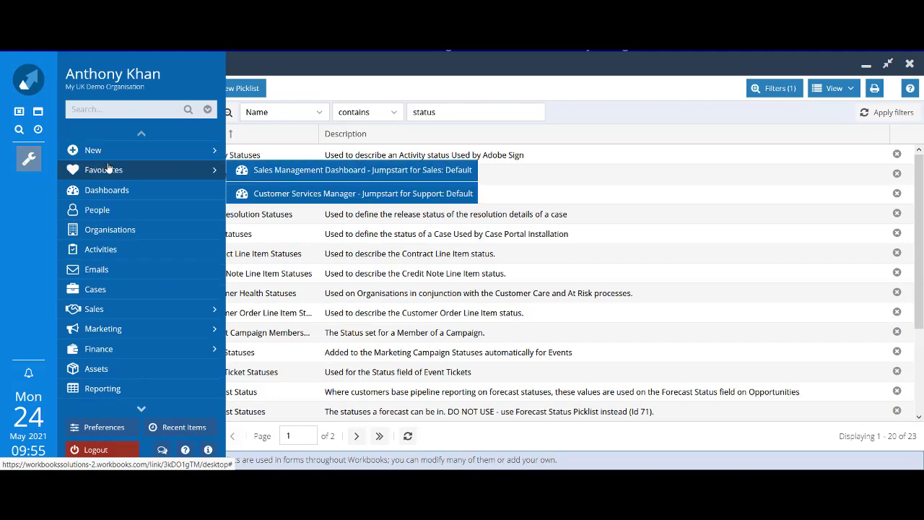
pyautogui.click(267, 351)
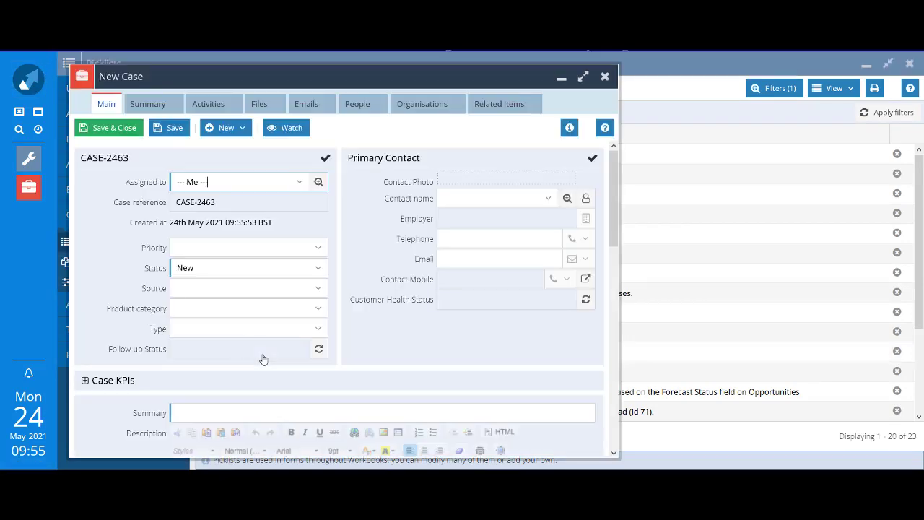
pyautogui.click(318, 268)
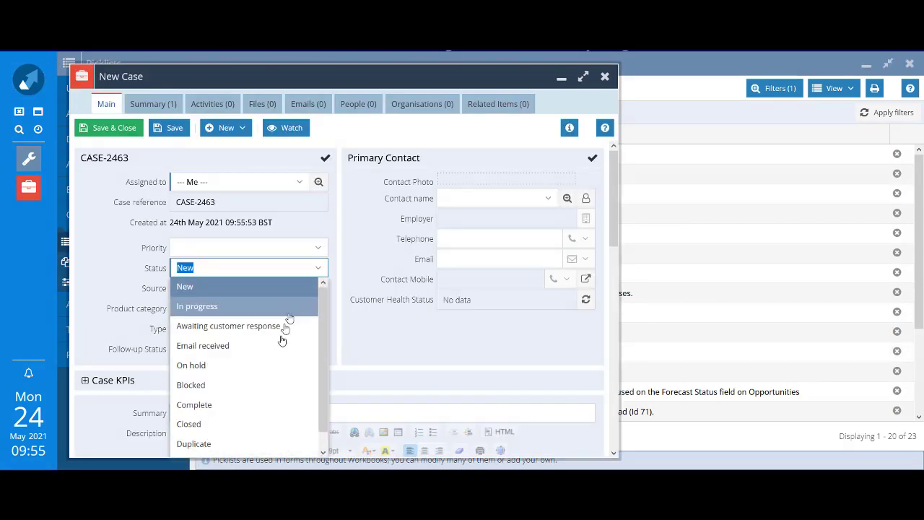
pyautogui.click(191, 385)
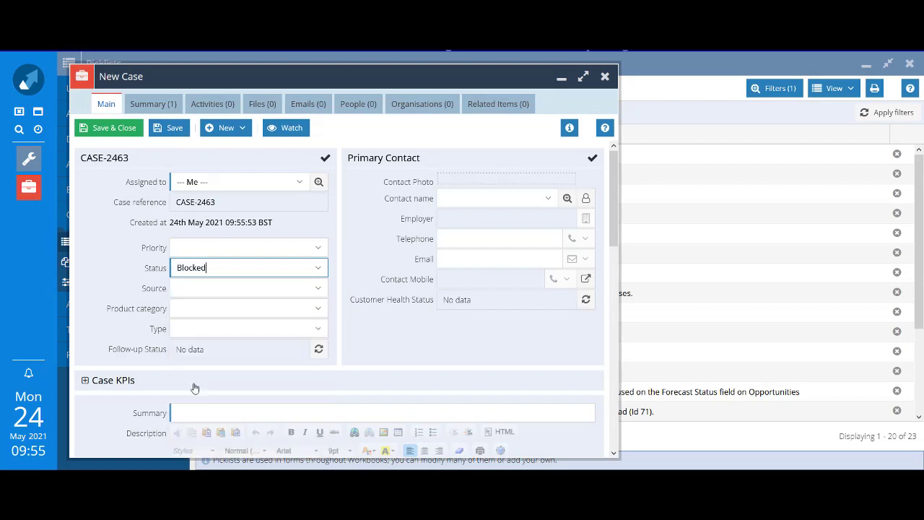
pyautogui.click(237, 415)
pyautogui.write('Test blocked case')
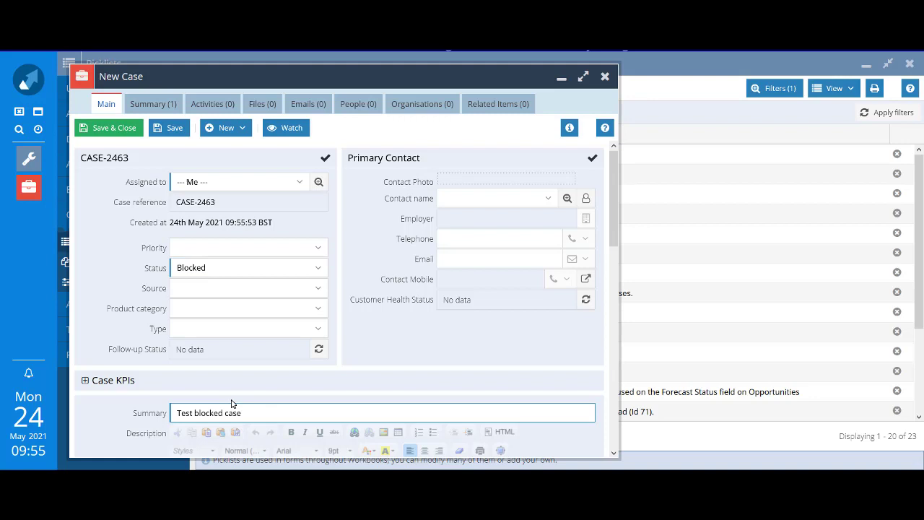
pyautogui.click(106, 129)
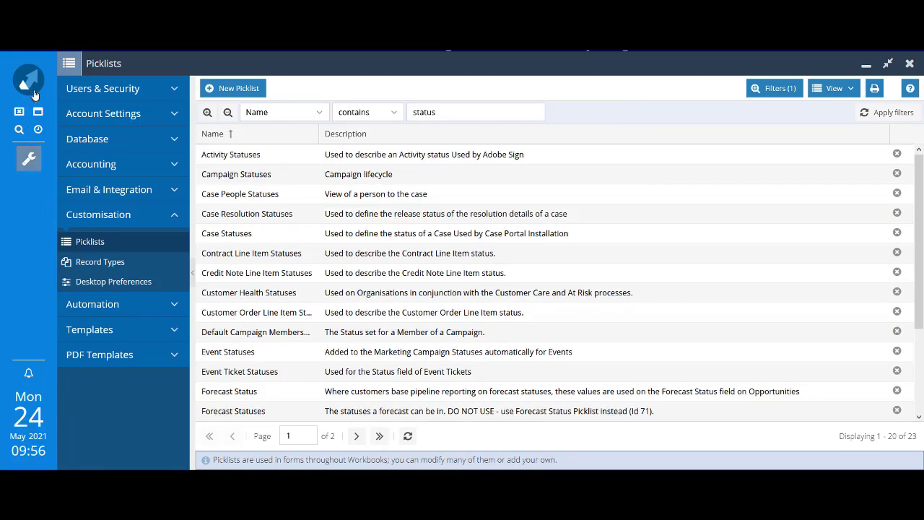
# Open the cases list and display the Closed Cases view in a maximised window to check for the blocked case
pyautogui.click(34, 85)
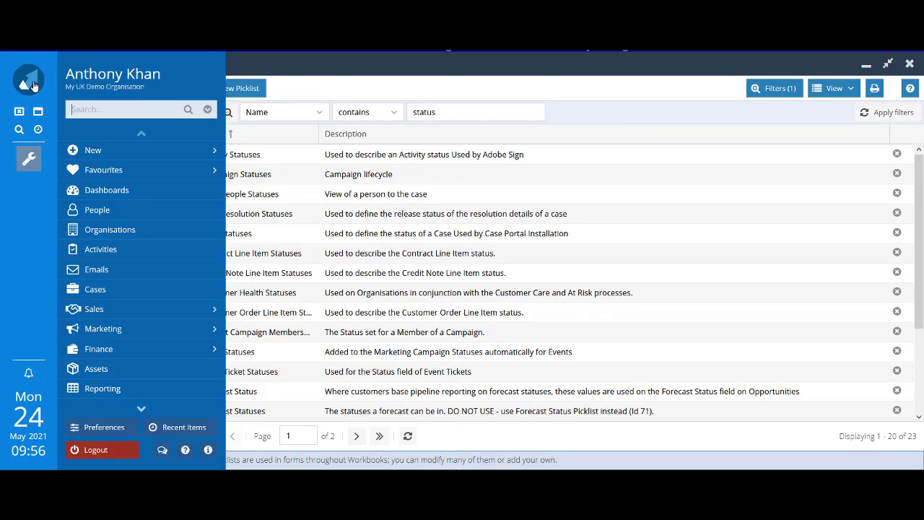
pyautogui.click(131, 291)
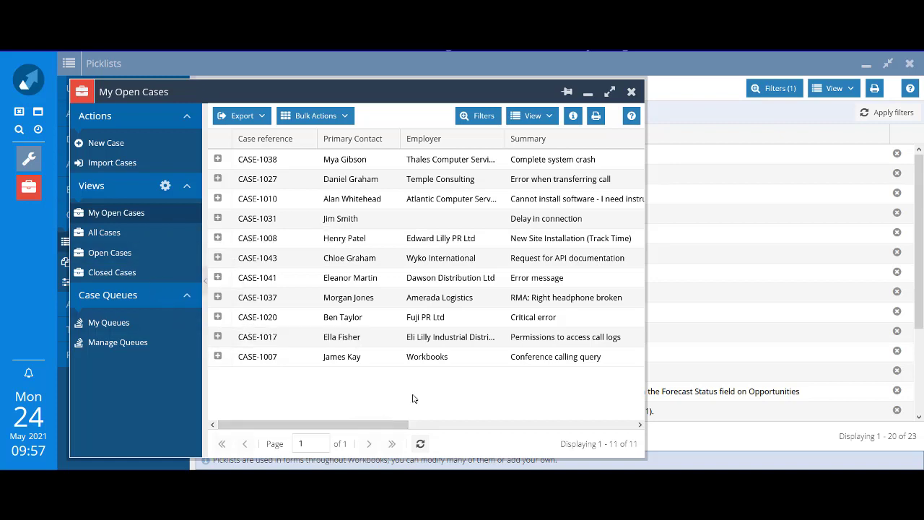
pyautogui.click(124, 279)
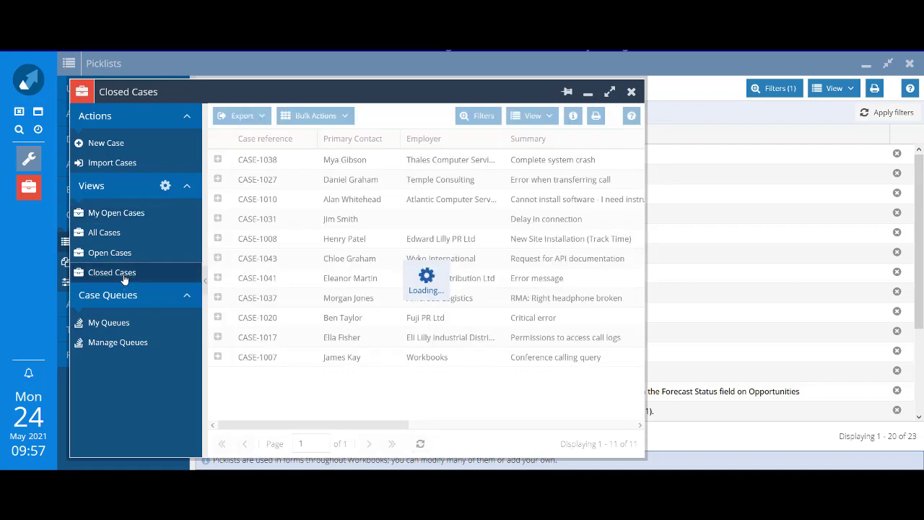
pyautogui.click(609, 92)
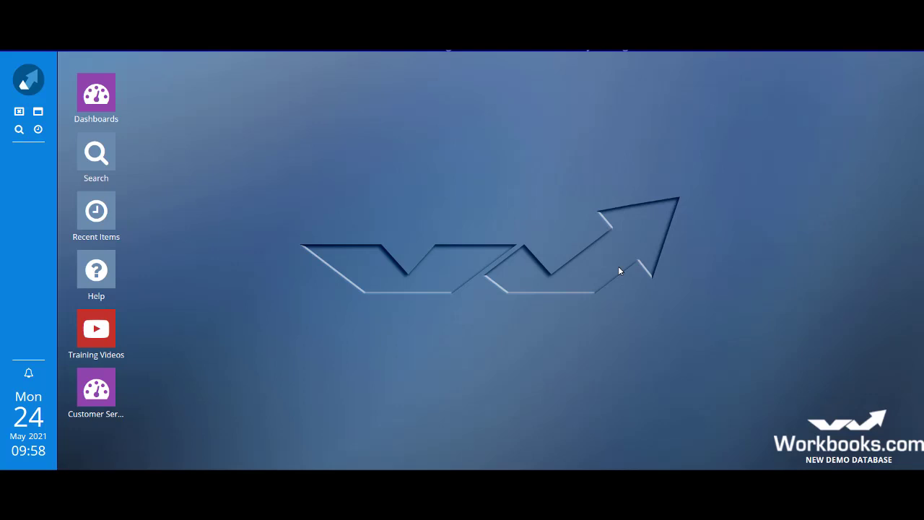
# Reopen the configuration and display the Record Types customisation list
pyautogui.click(33, 78)
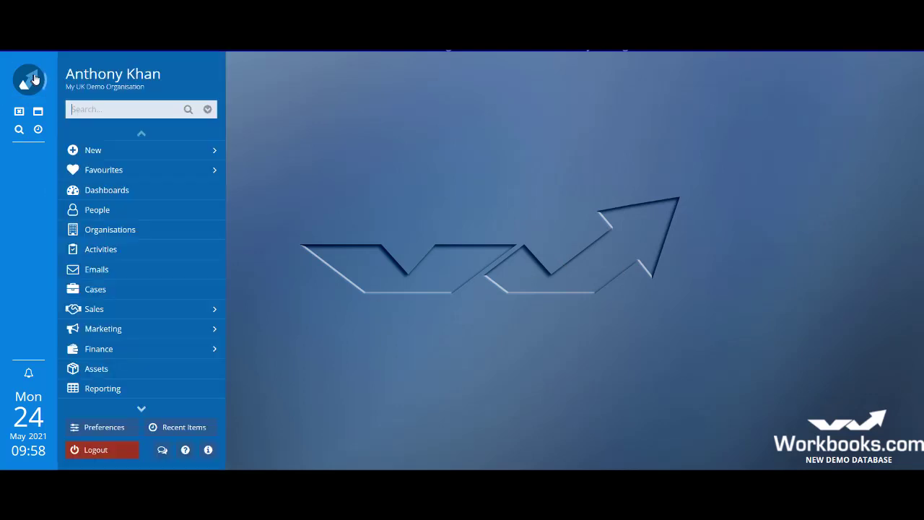
pyautogui.scroll(-1, 144, 393)
pyautogui.scroll(-3, 141, 402)
pyautogui.click(134, 393)
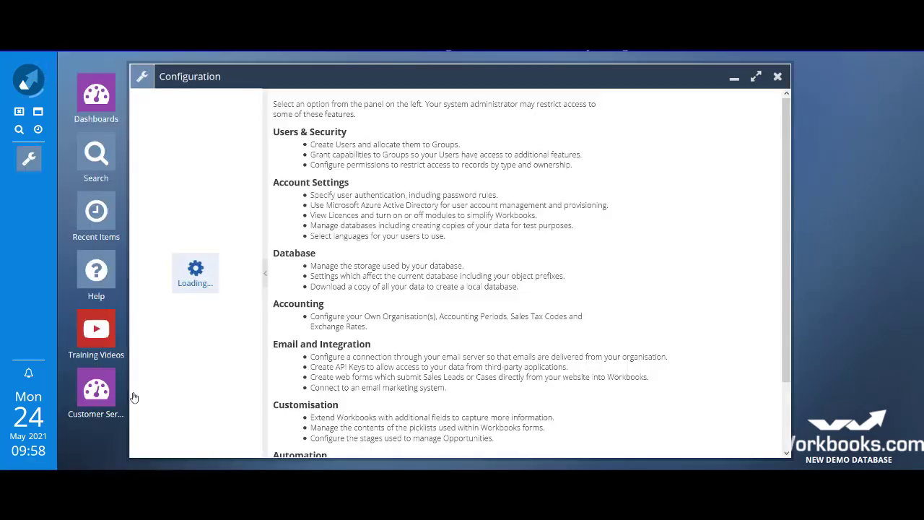
pyautogui.click(161, 228)
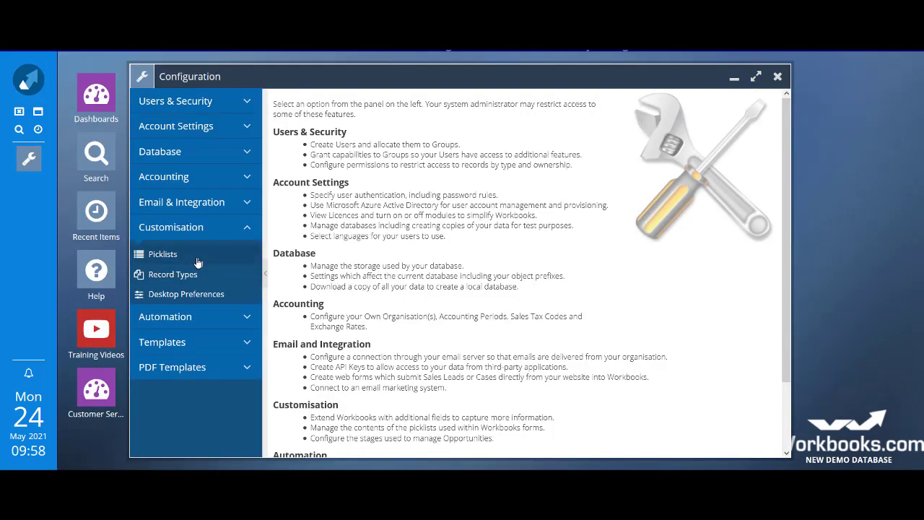
pyautogui.click(201, 277)
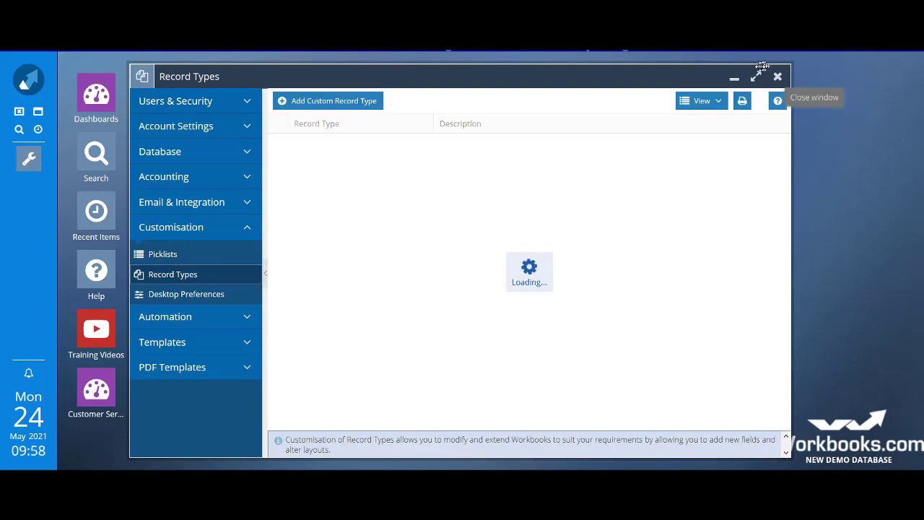
# Maximise the Record Types list and open the Opportunities record type for customisation
pyautogui.click(755, 76)
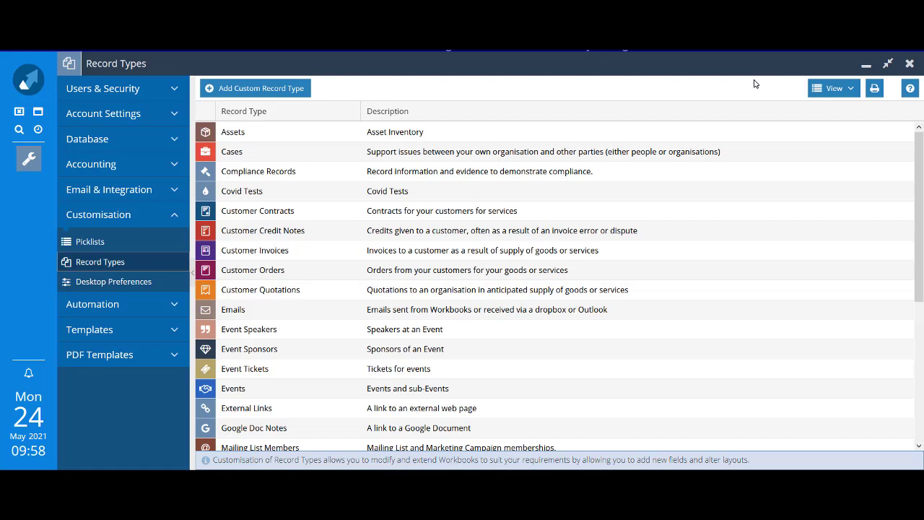
pyautogui.scroll(-5, 451, 267)
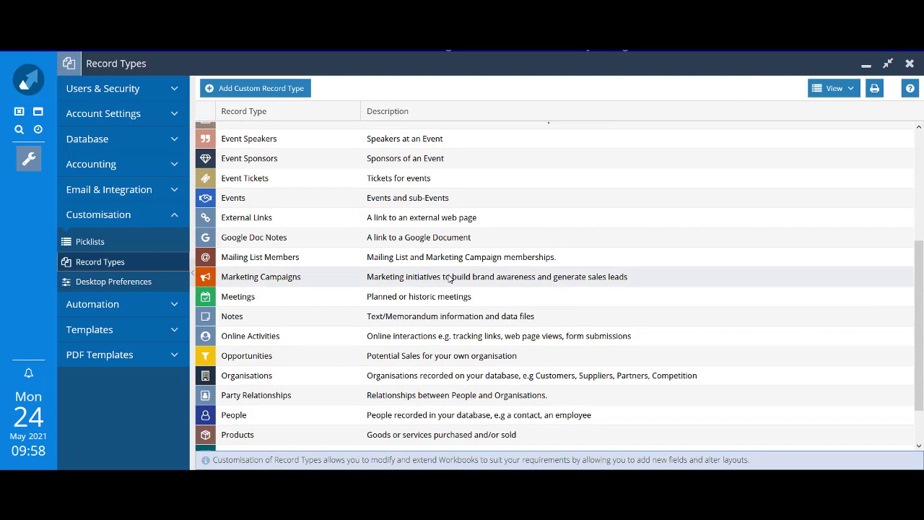
pyautogui.click(260, 303)
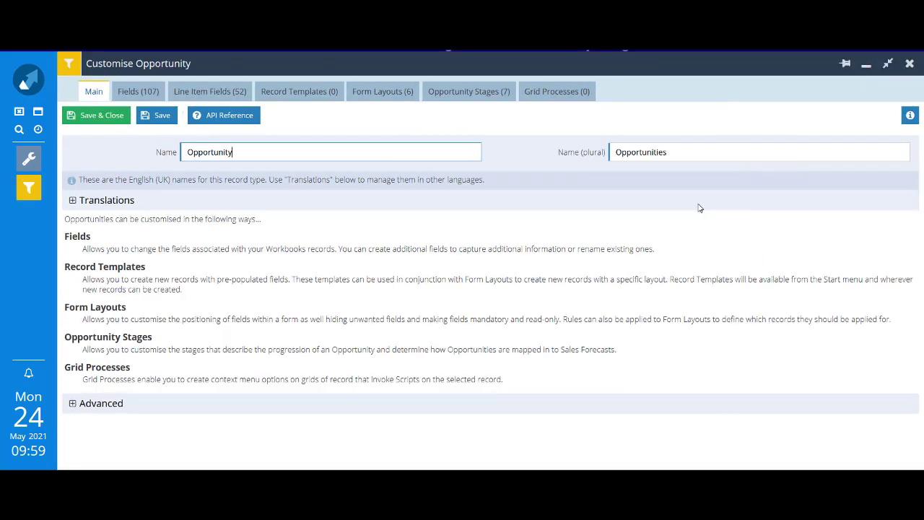
# Create an opportunity stage named "(3) In Negotiation" with 40% probability, forecast status Commit and order 4, and save it
pyautogui.click(477, 94)
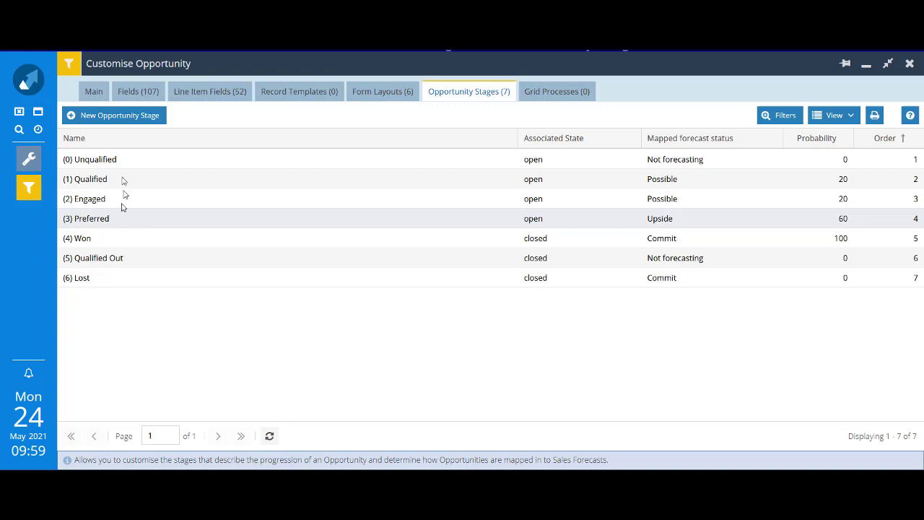
pyautogui.click(132, 117)
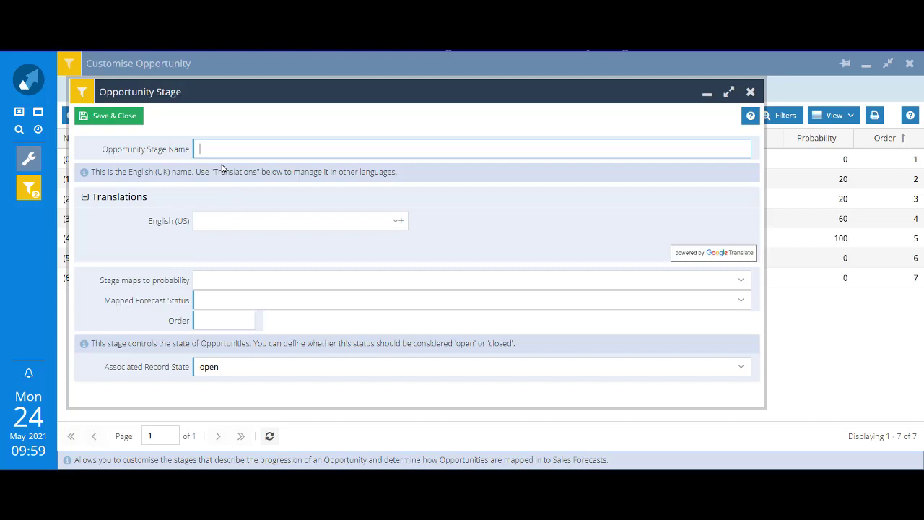
pyautogui.write('(3) In Negotiation')
pyautogui.click(742, 285)
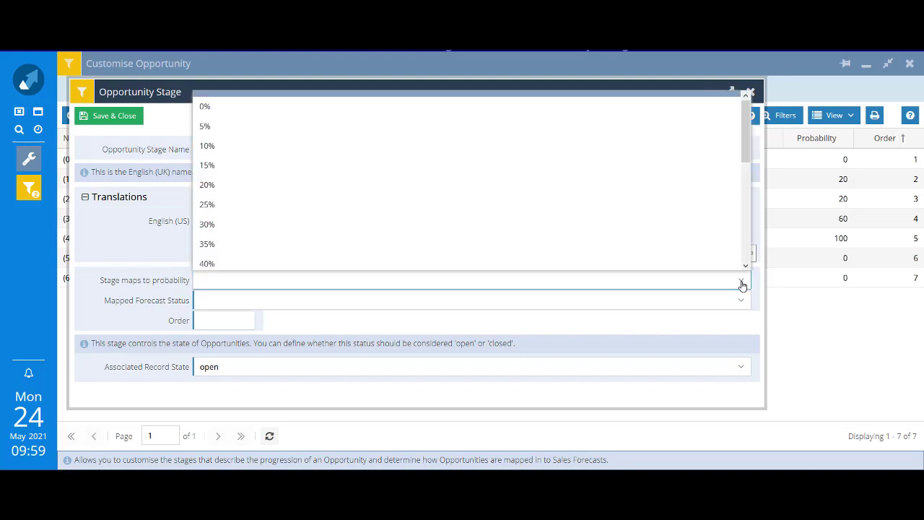
pyautogui.click(710, 263)
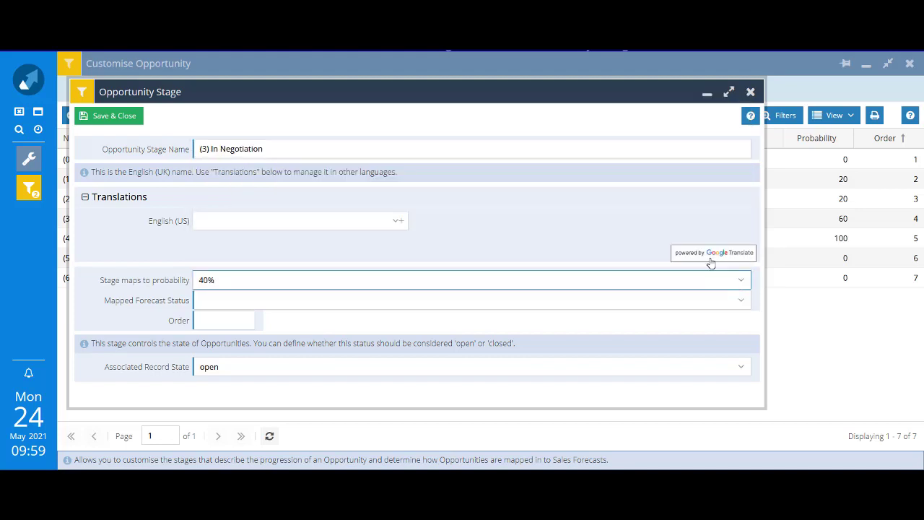
pyautogui.click(745, 303)
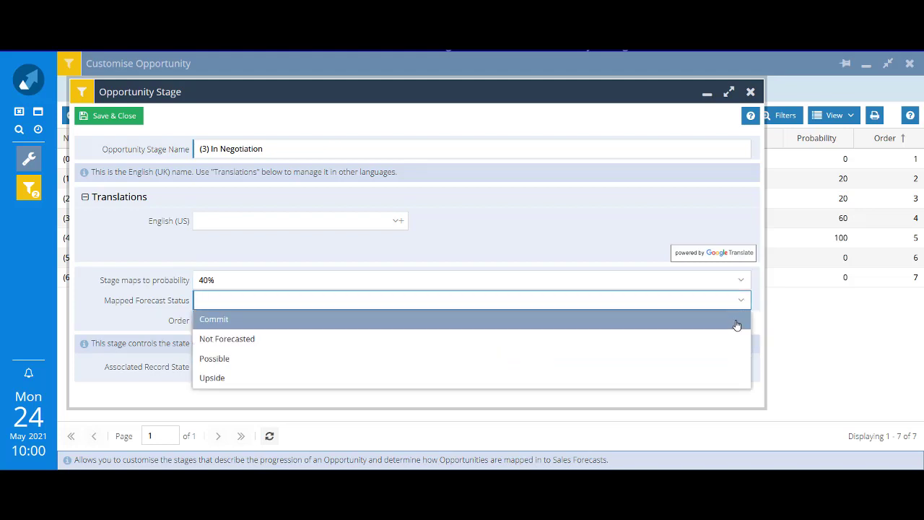
pyautogui.click(737, 321)
pyautogui.click(225, 324)
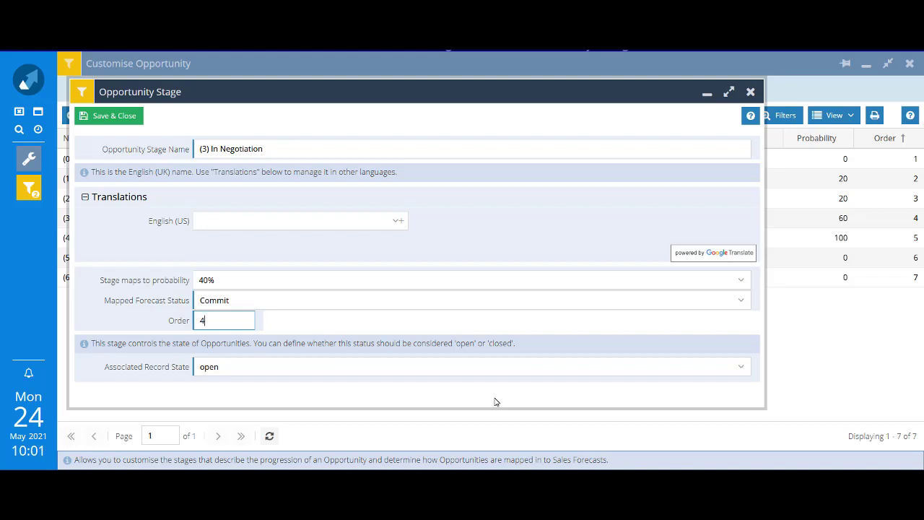
pyautogui.click(95, 118)
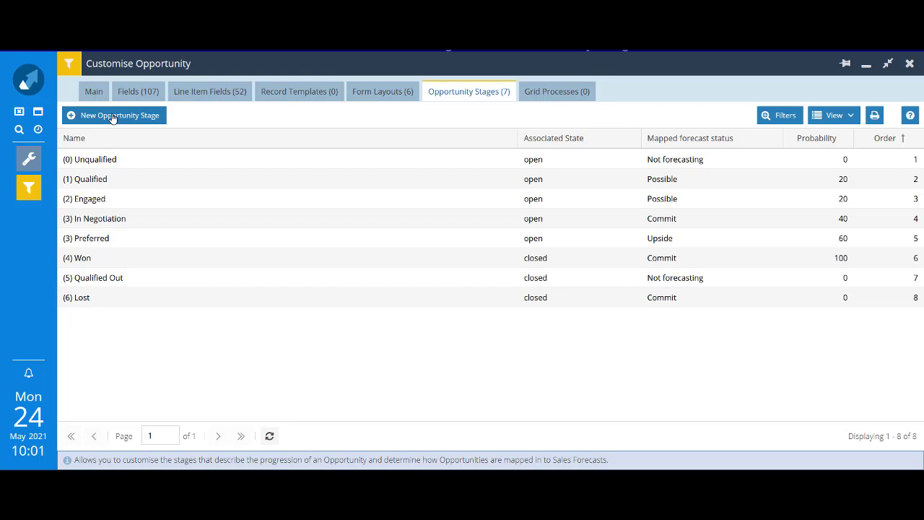
# Add another opportunity stage named "(4) Awaiting Order" with 80% probability, forecast status Commit and order 5, and save it
pyautogui.click(112, 117)
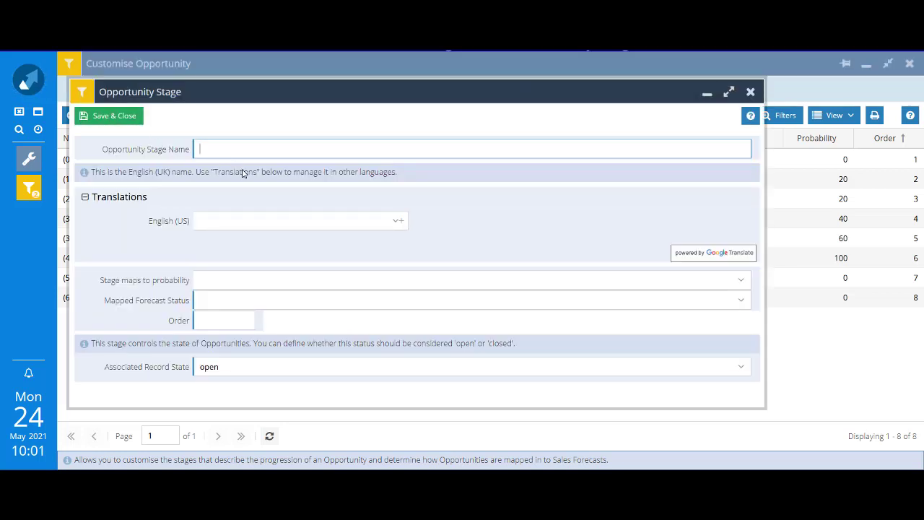
pyautogui.write('(4) Awaiting Order')
pyautogui.click(740, 280)
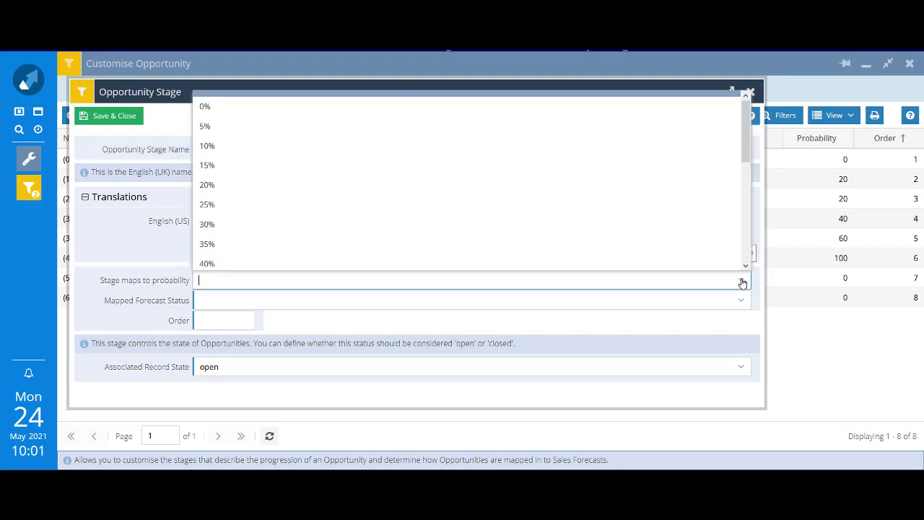
pyautogui.scroll(-5, 625, 252)
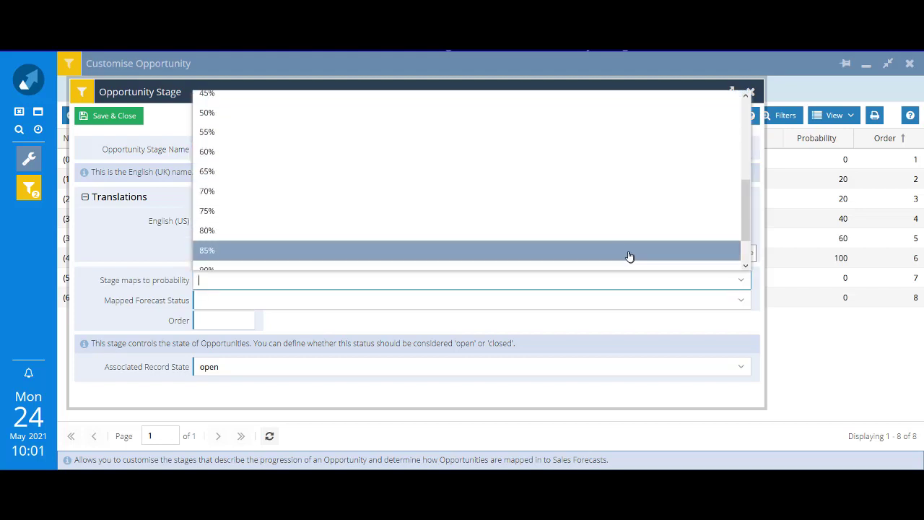
pyautogui.click(613, 236)
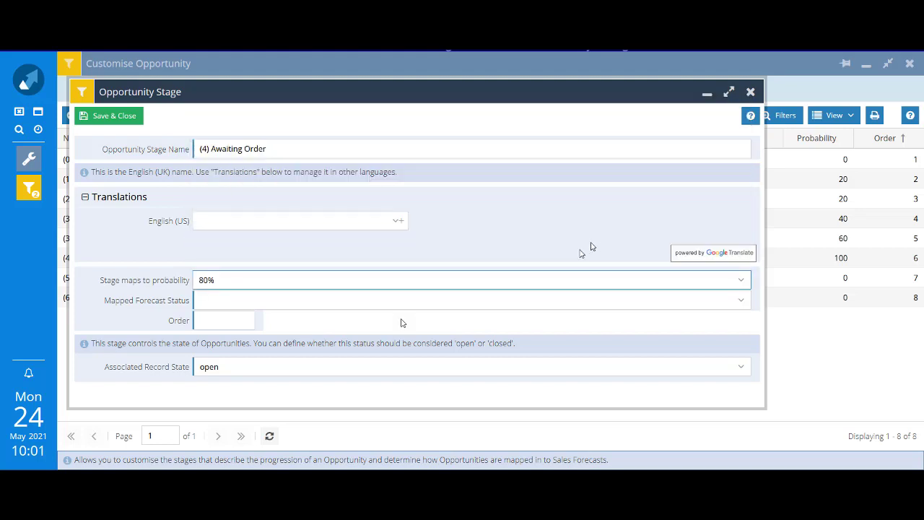
pyautogui.click(741, 301)
pyautogui.click(724, 324)
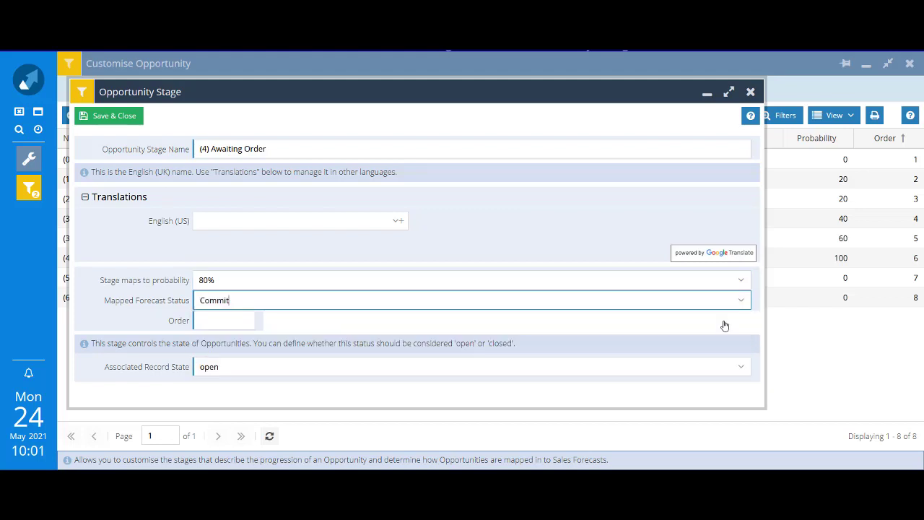
pyautogui.click(226, 324)
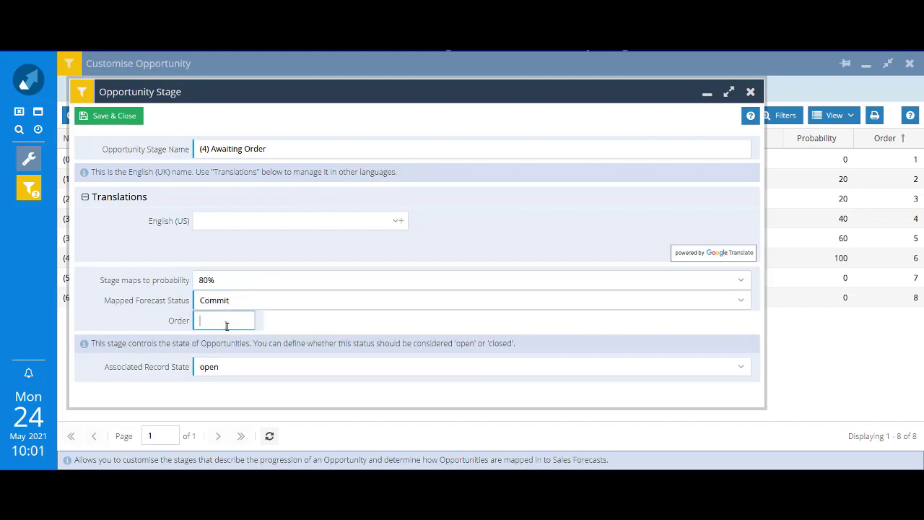
pyautogui.write('5')
pyautogui.click(101, 117)
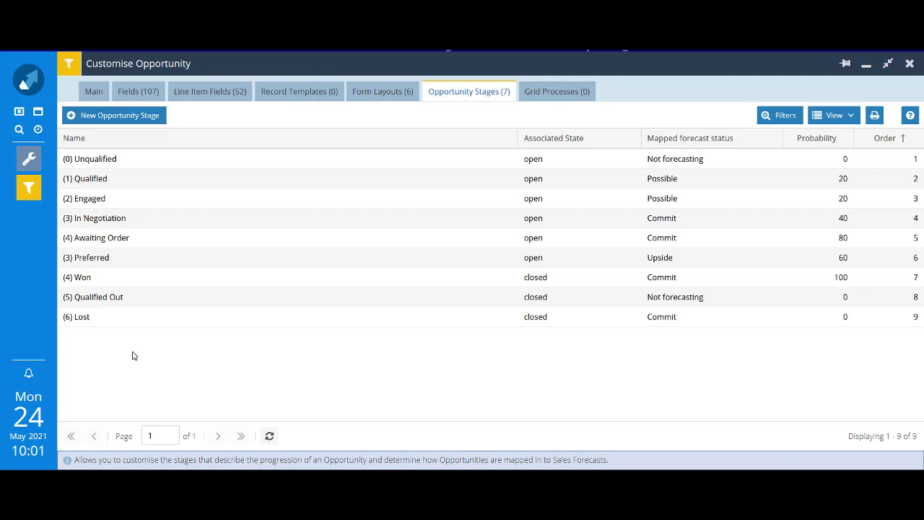
# Open the recently visited "Atlantic - office refit" opportunity, examine its available Stage options, and close the record and the recent items list
pyautogui.click(40, 128)
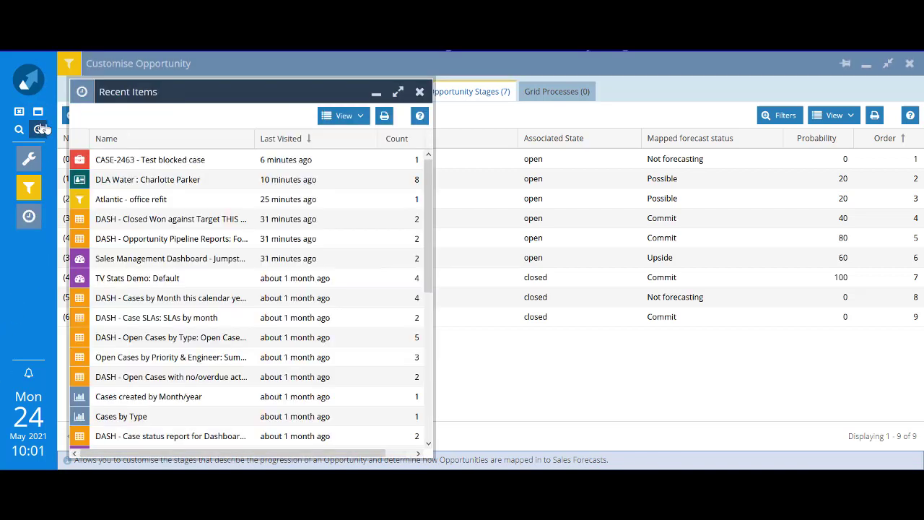
pyautogui.click(148, 200)
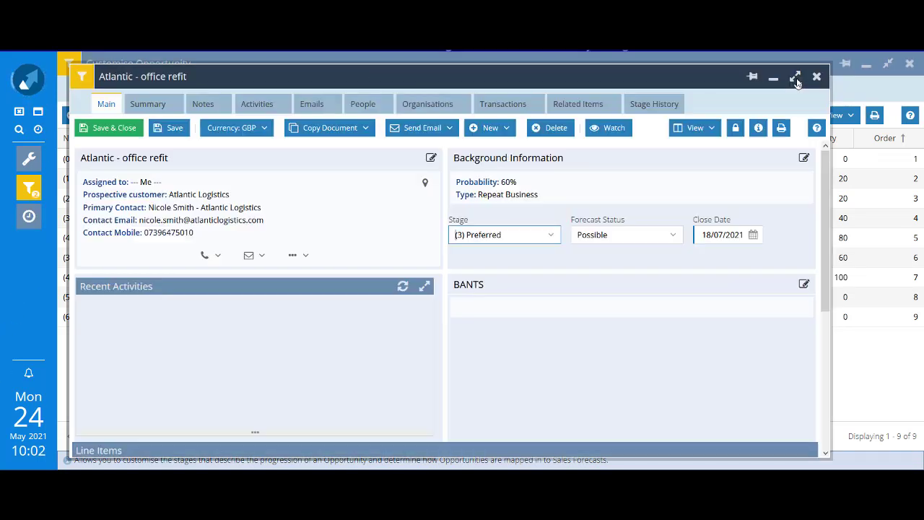
pyautogui.click(796, 79)
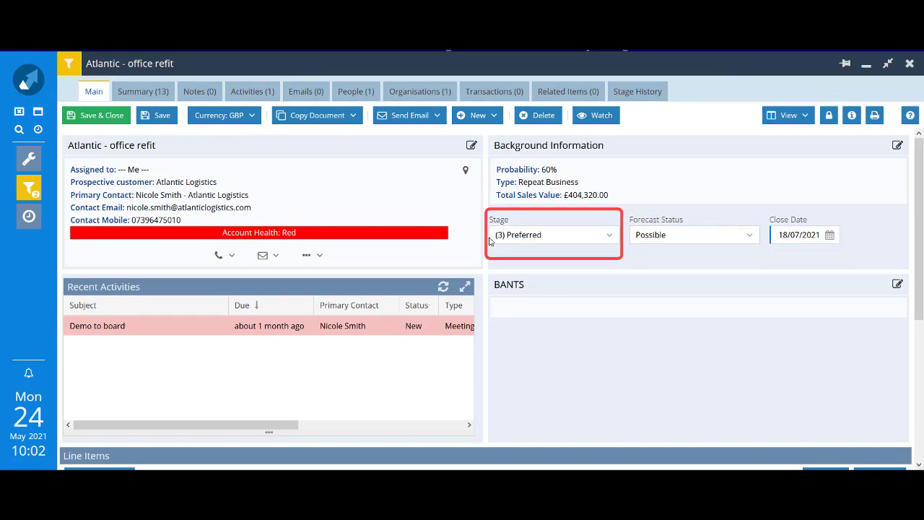
pyautogui.click(611, 237)
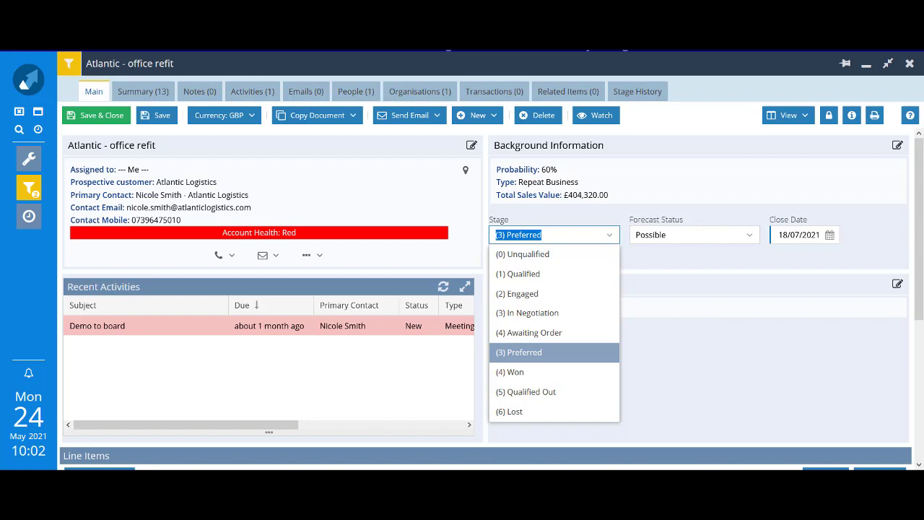
pyautogui.click(908, 64)
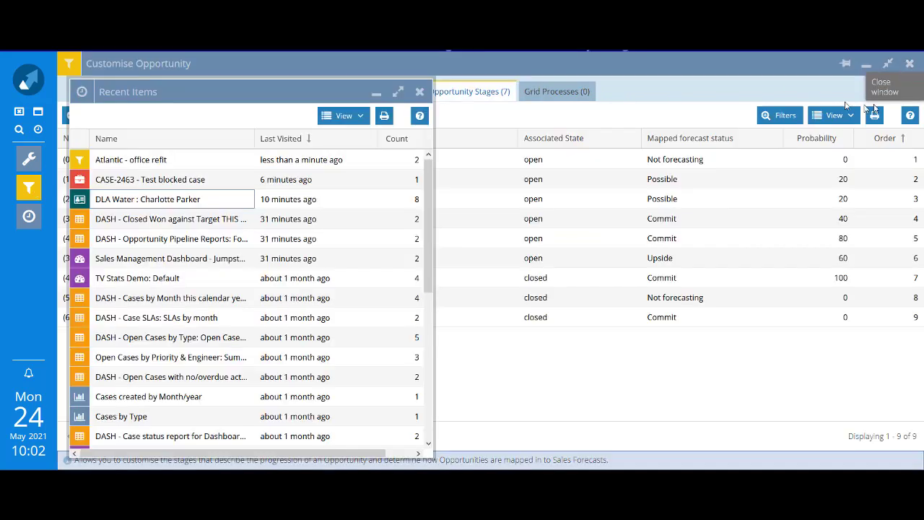
pyautogui.click(419, 91)
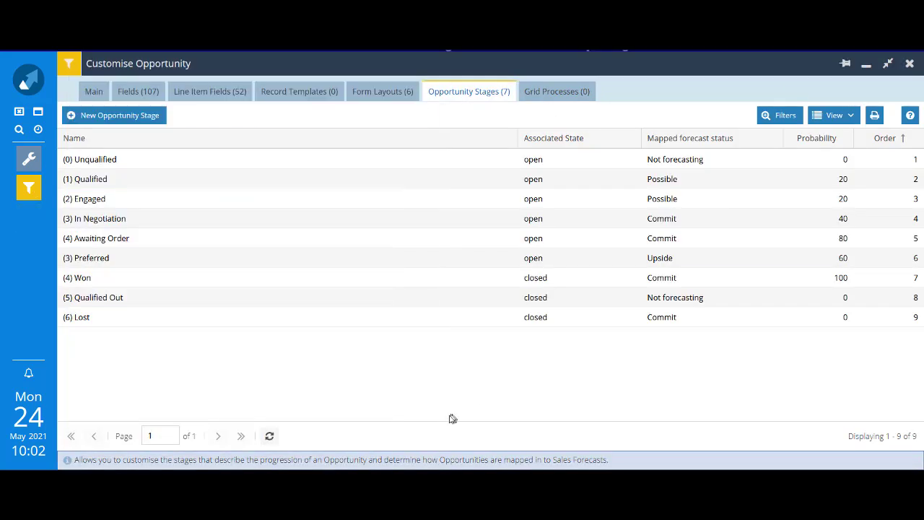
# Delete the "(3) Preferred" opportunity stage, replacing it with "(3) In Negotiation"
pyautogui.doubleClick(105, 262)
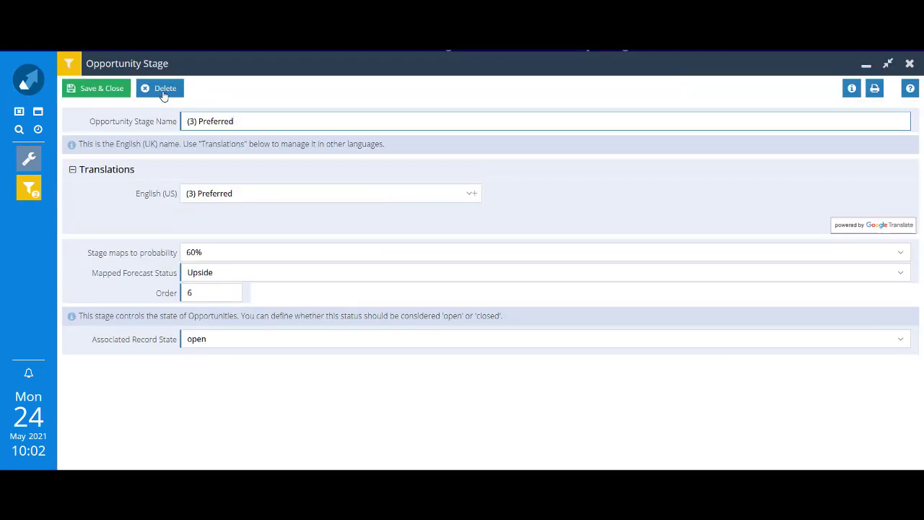
pyautogui.click(164, 91)
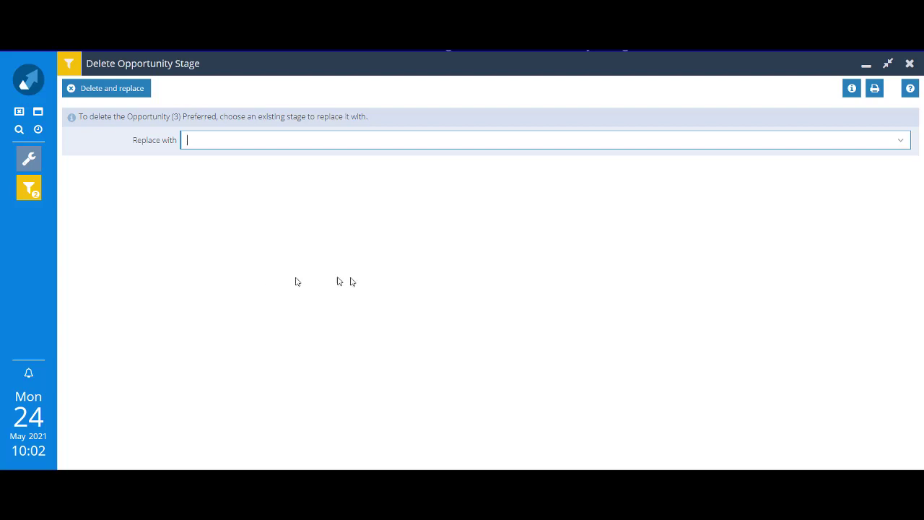
pyautogui.click(900, 140)
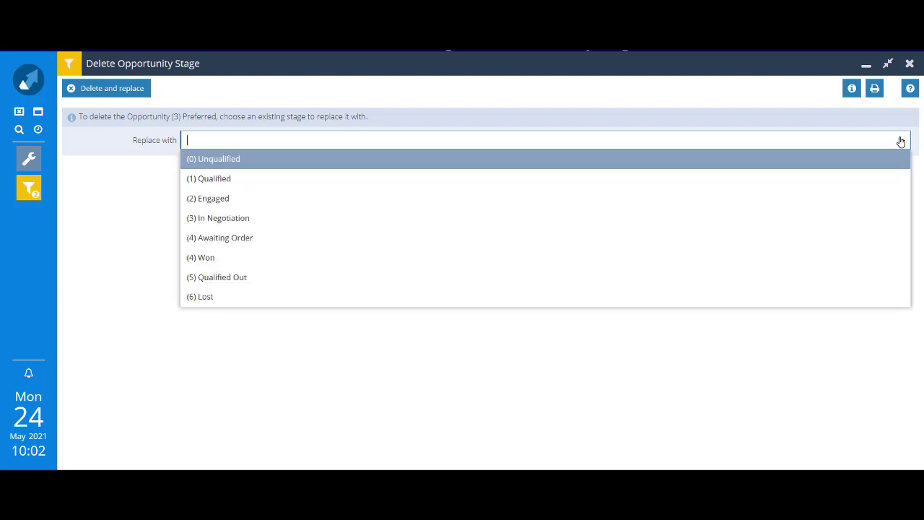
pyautogui.click(743, 222)
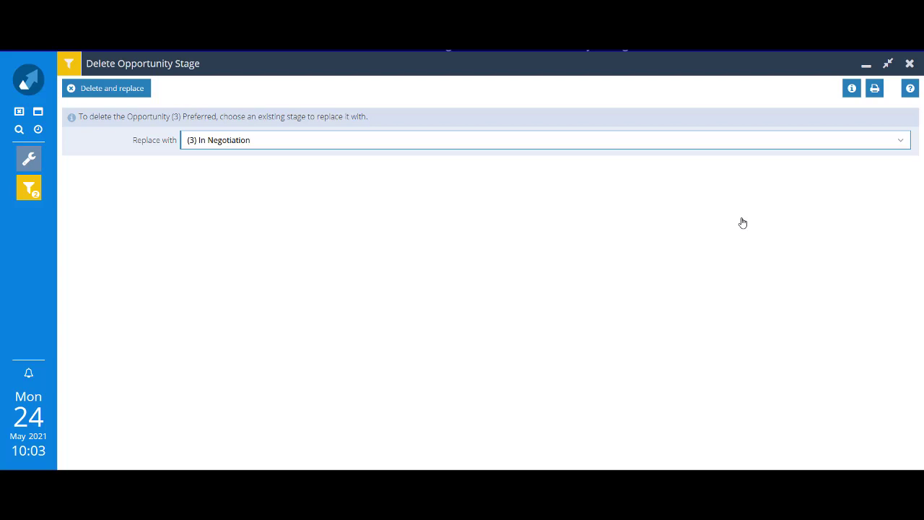
pyautogui.click(107, 90)
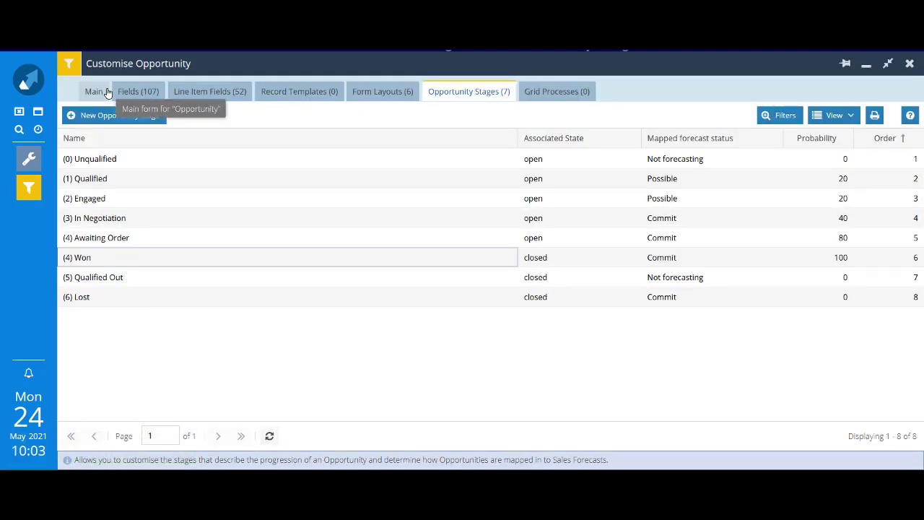
# Rename the Won opportunity stage as "(5) Won" and save it
pyautogui.doubleClick(84, 260)
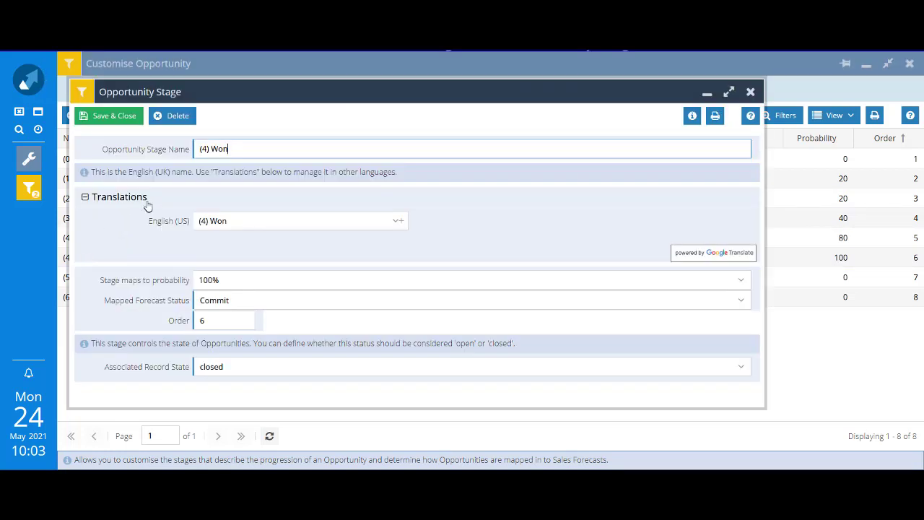
pyautogui.doubleClick(205, 148)
pyautogui.write('5')
pyautogui.click(105, 115)
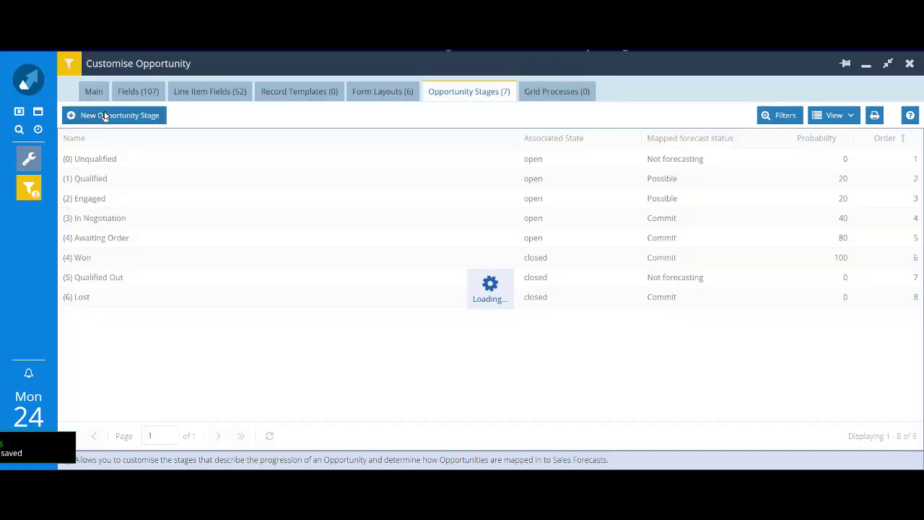
# Rename the Qualified Out opportunity stage as "(6) Qualified Out" and save it
pyautogui.doubleClick(69, 281)
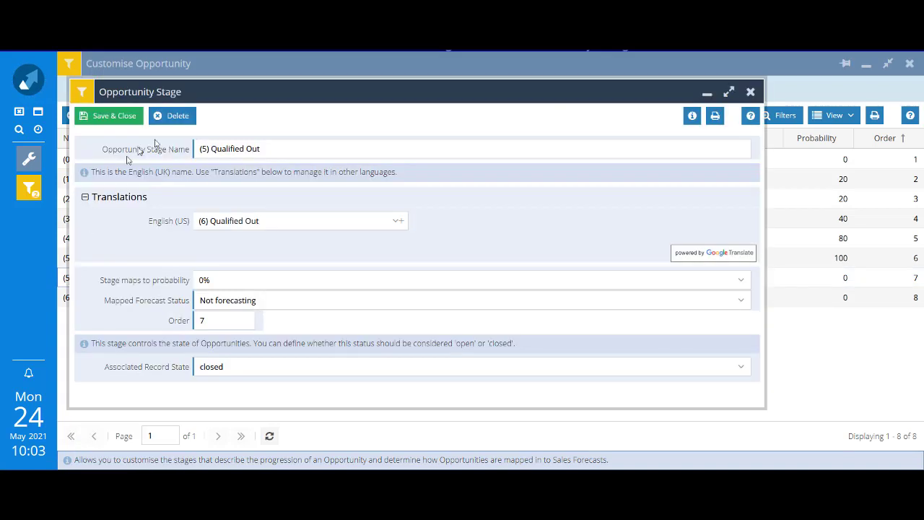
pyautogui.doubleClick(203, 148)
pyautogui.write('6')
pyautogui.click(130, 116)
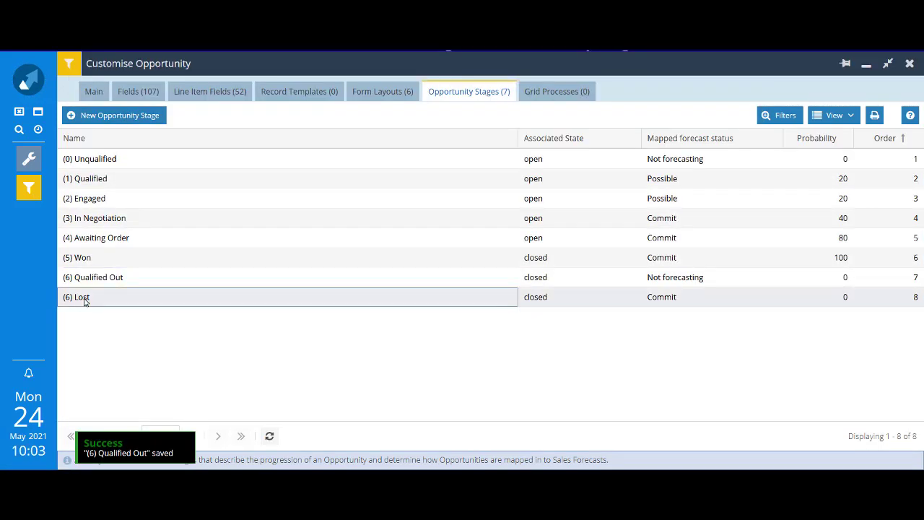
# Change the number in the Lost opportunity stage's name to 7 and save it
pyautogui.doubleClick(85, 299)
pyautogui.doubleClick(204, 148)
pyautogui.press('BackSpace')
pyautogui.write('7')
pyautogui.click(114, 116)
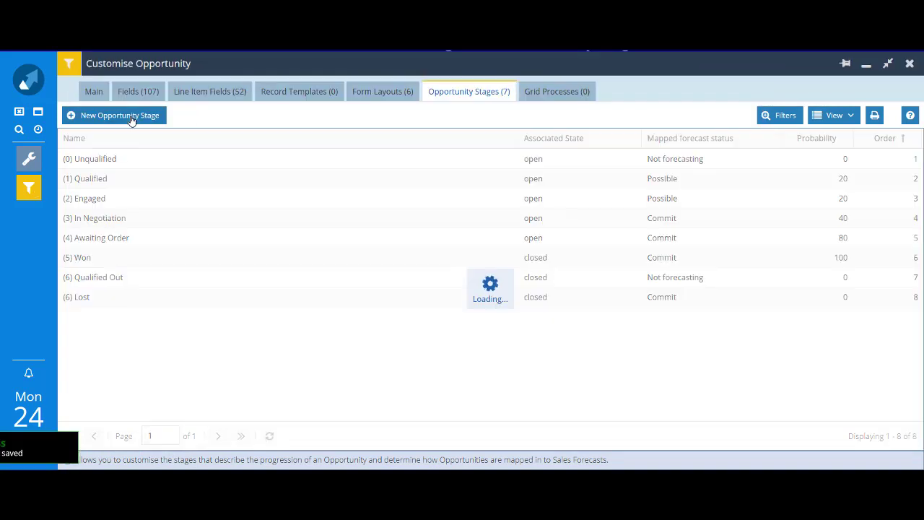
# Reopen the "Atlantic - office refit" opportunity from the recent items in a maximised window to check its Stage value
pyautogui.click(38, 130)
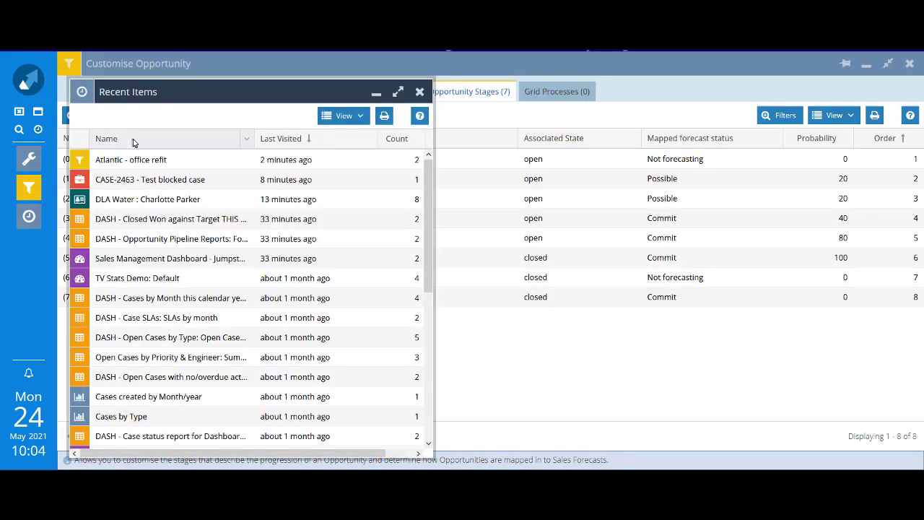
pyautogui.doubleClick(141, 166)
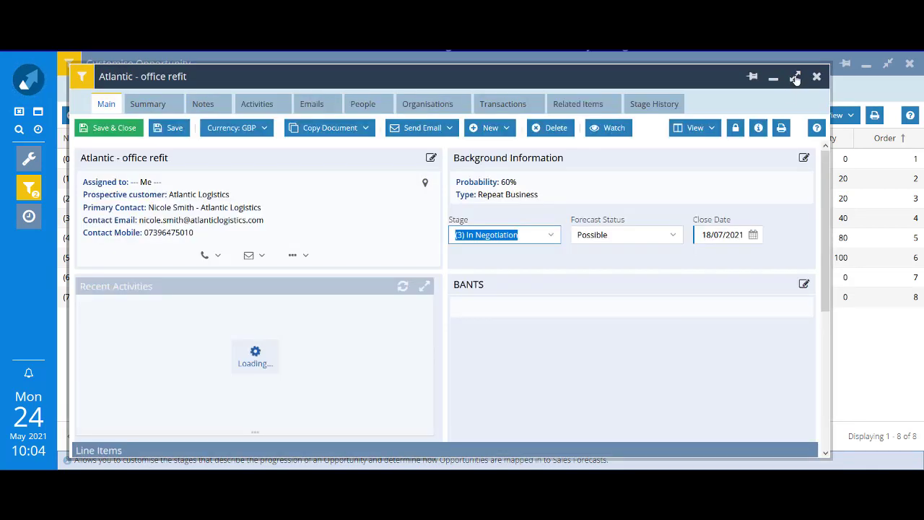
pyautogui.click(794, 77)
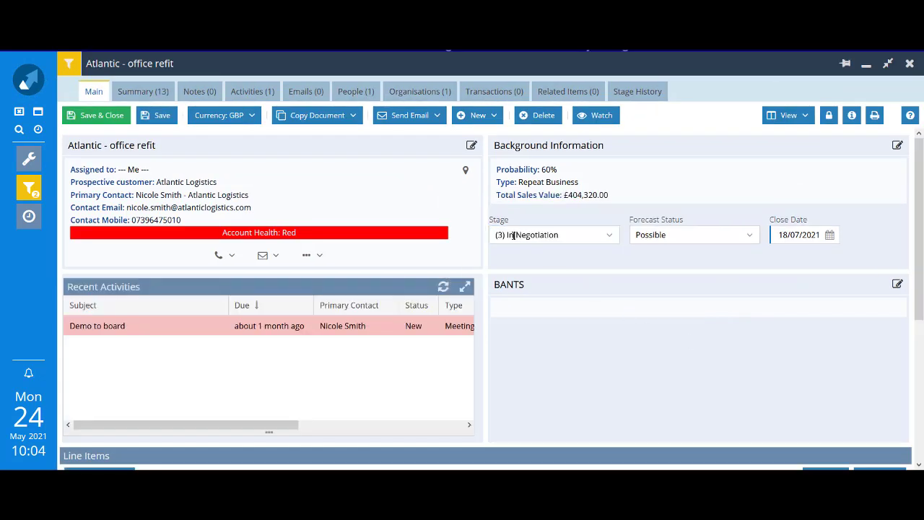